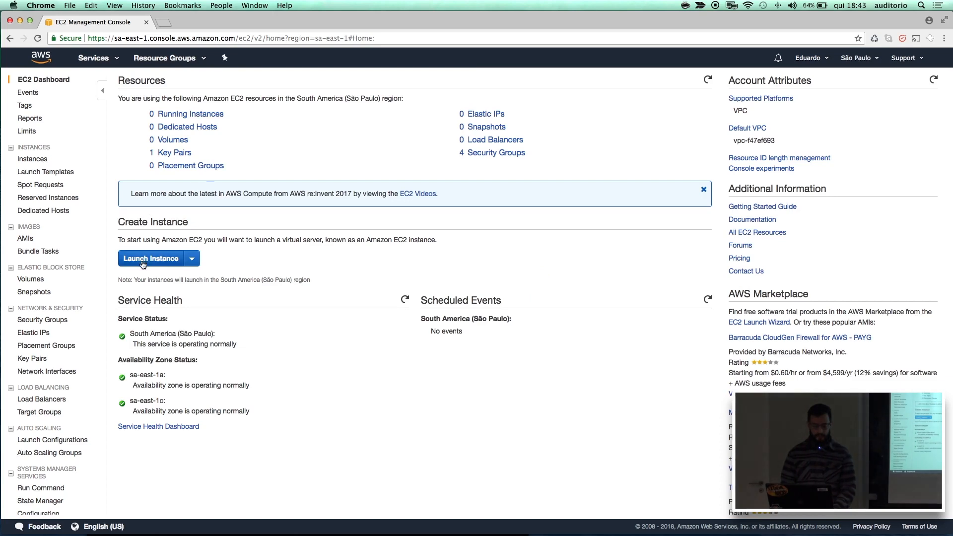
Start launching an EC2 instance with the Amazon Linux AMI 2018.03.0 (HVM) and t2.micro type, continuing to the instance details.
left_click(47, 282)
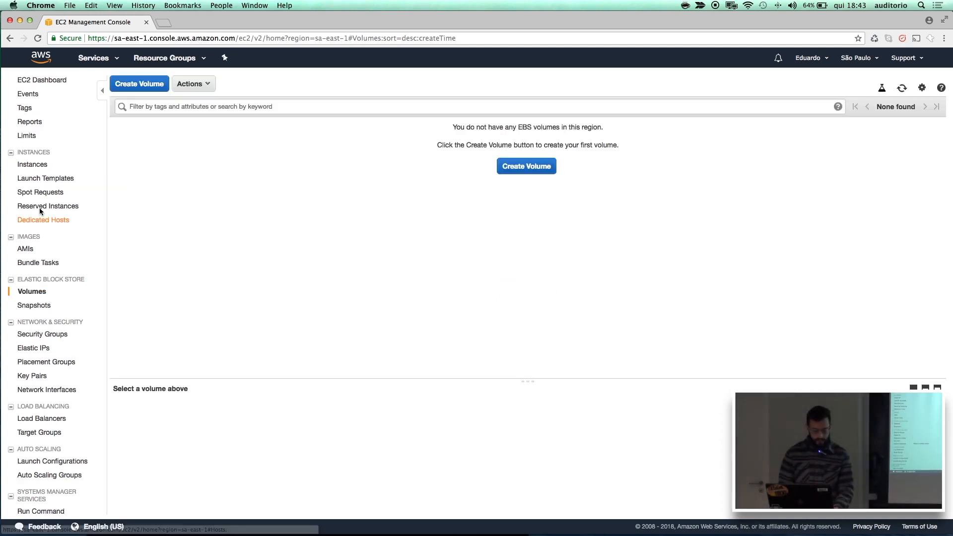
left_click(38, 170)
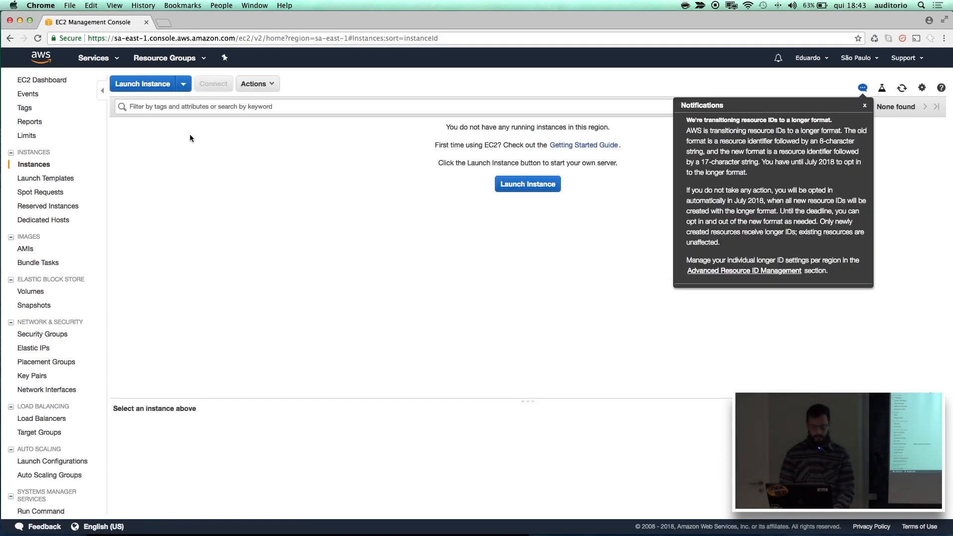
left_click(159, 88)
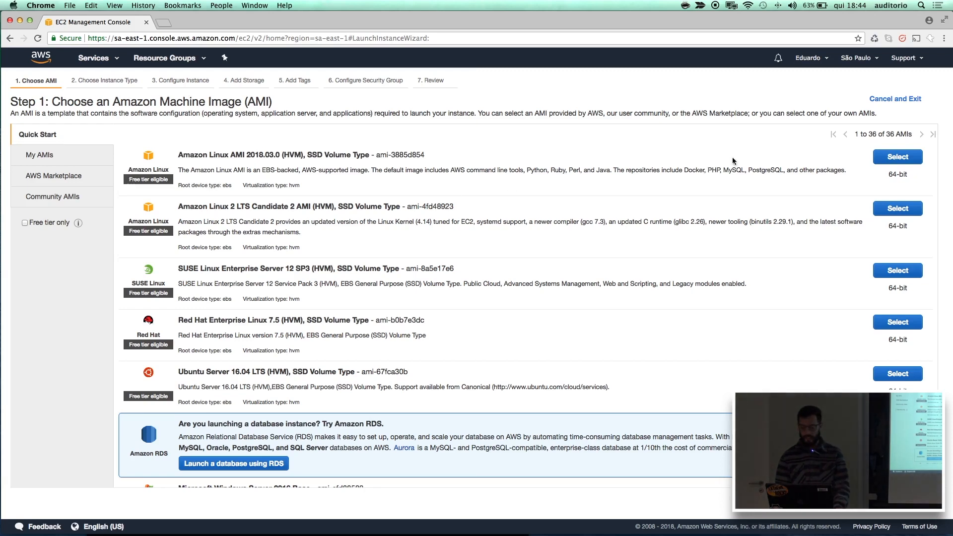
left_click(891, 157)
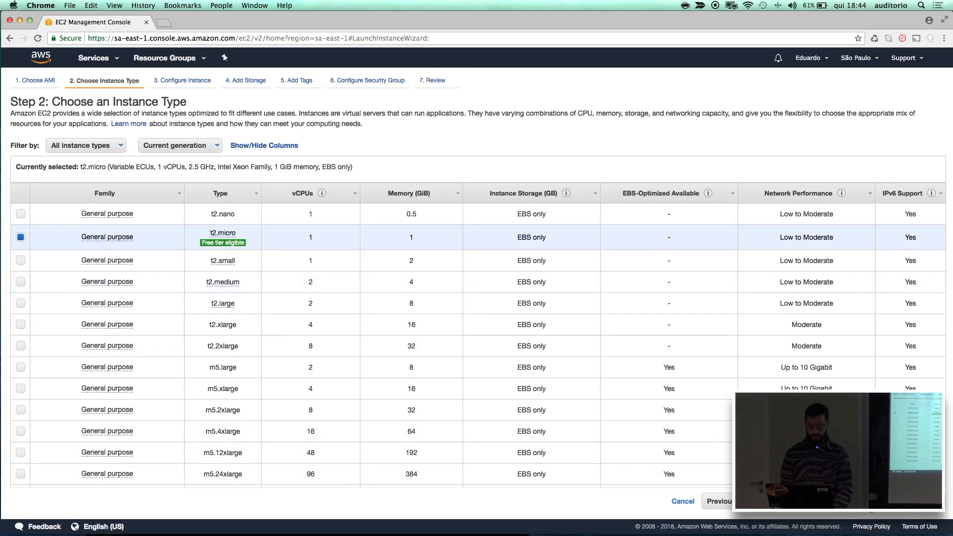
left_click(887, 502)
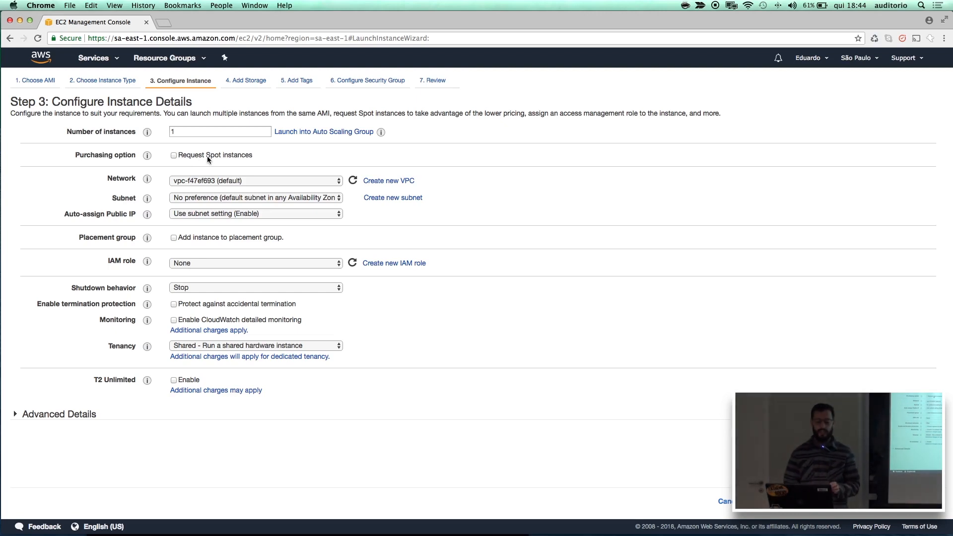
Try a Spot instance request with a maximum price of $0.0004, and withdraw the request.
left_click(173, 155)
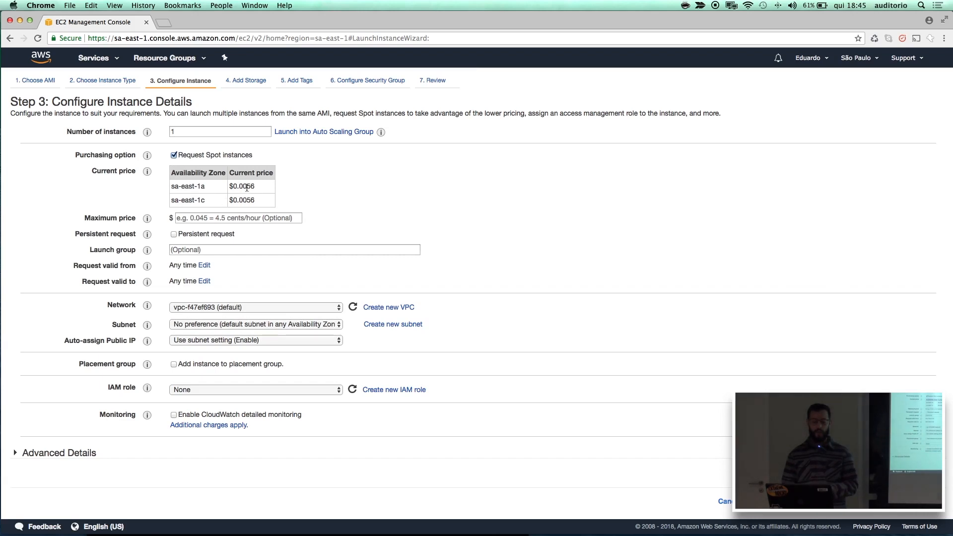
left_click(235, 219)
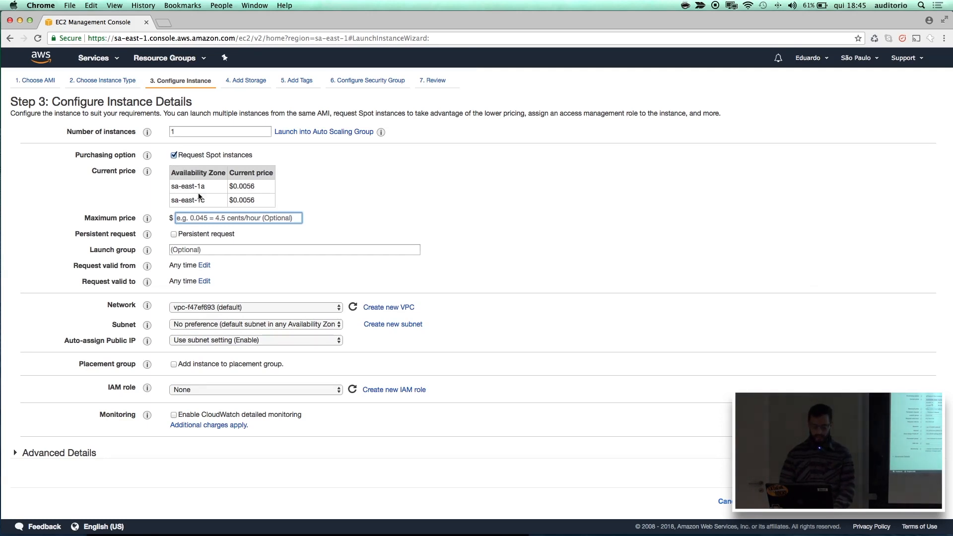
type("0")
key("BackSpace")
type("0.0004")
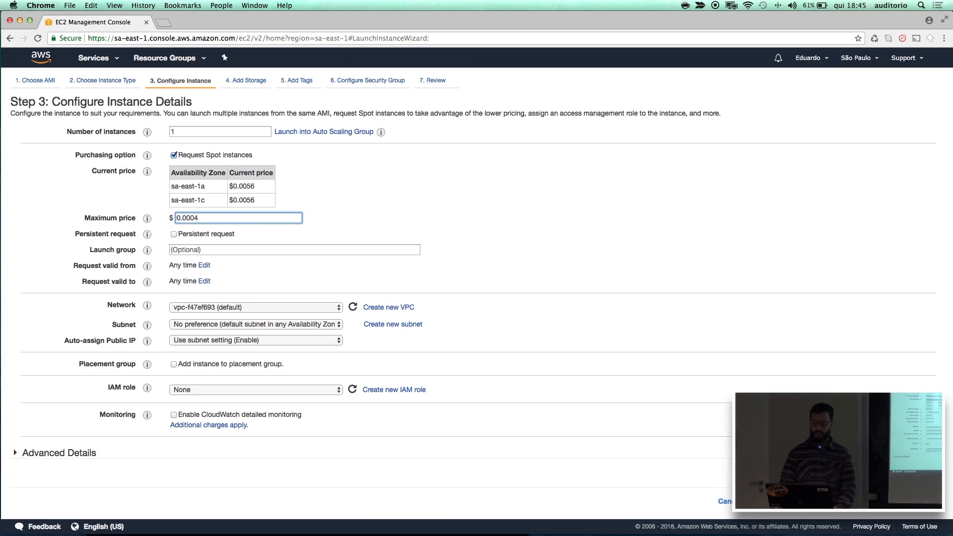
key("BackSpace")
key("BackSpace")
key("BackSpace")
key("BackSpace")
key("BackSpace")
key("BackSpace")
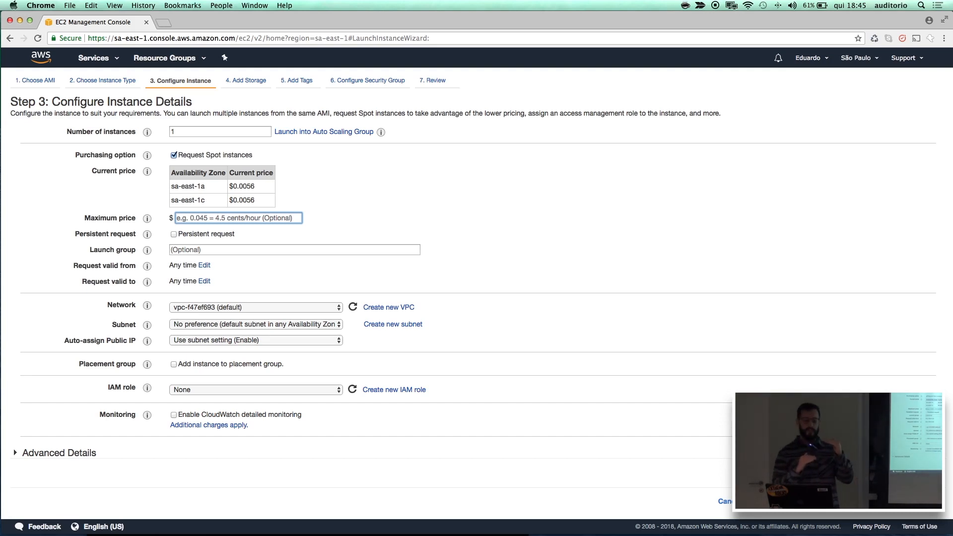
left_click(174, 154)
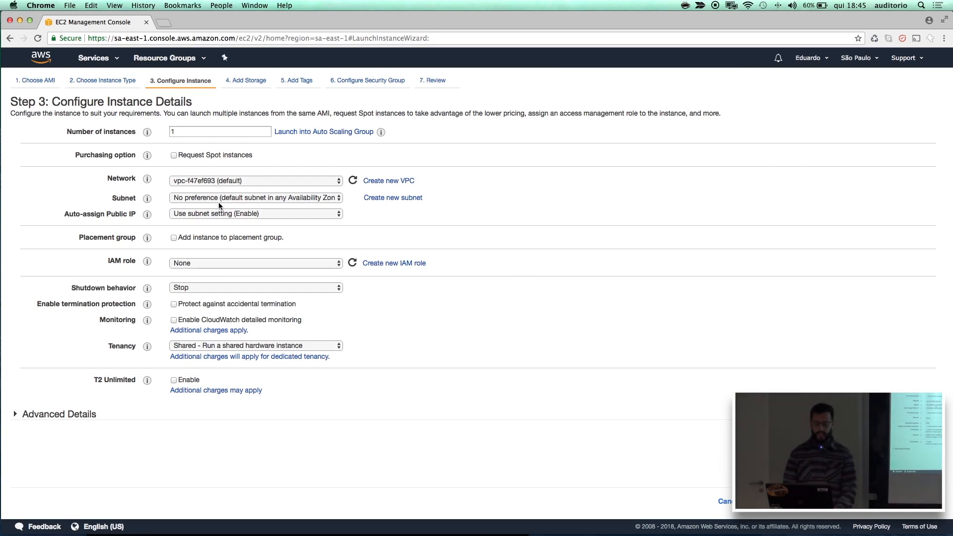
Examine the available IAM role and shutdown behavior options, leaving the role at None and the behavior at Stop.
left_click(186, 264)
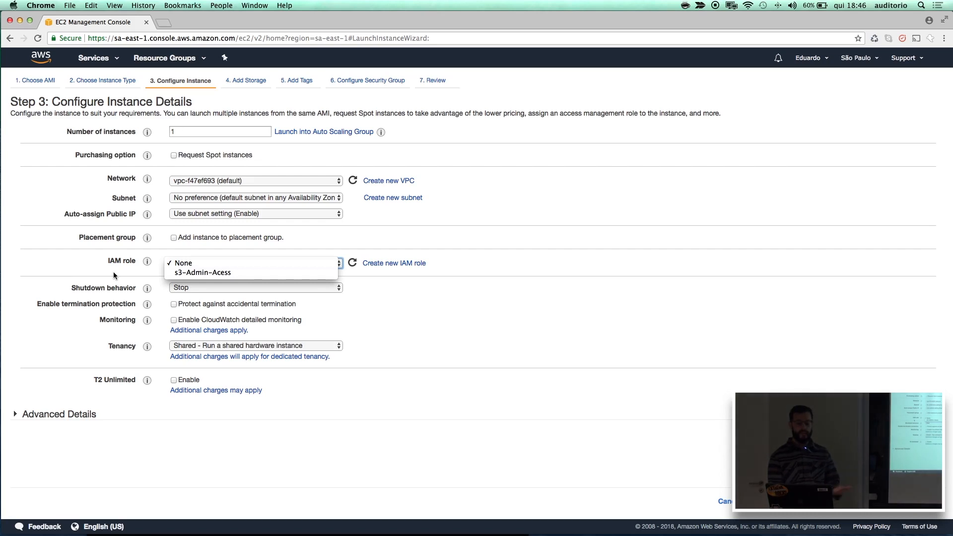
left_click(79, 259)
mouse_move(155, 290)
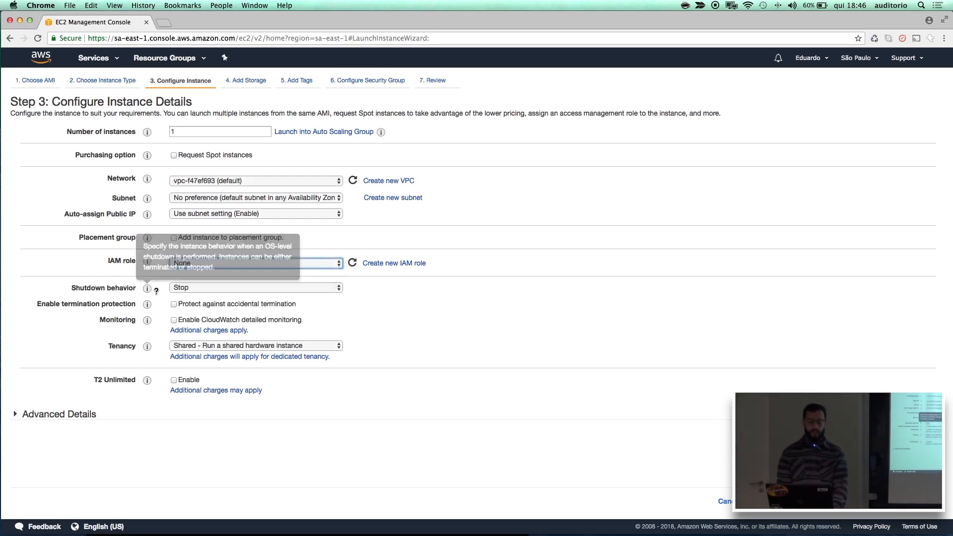
left_click(192, 289)
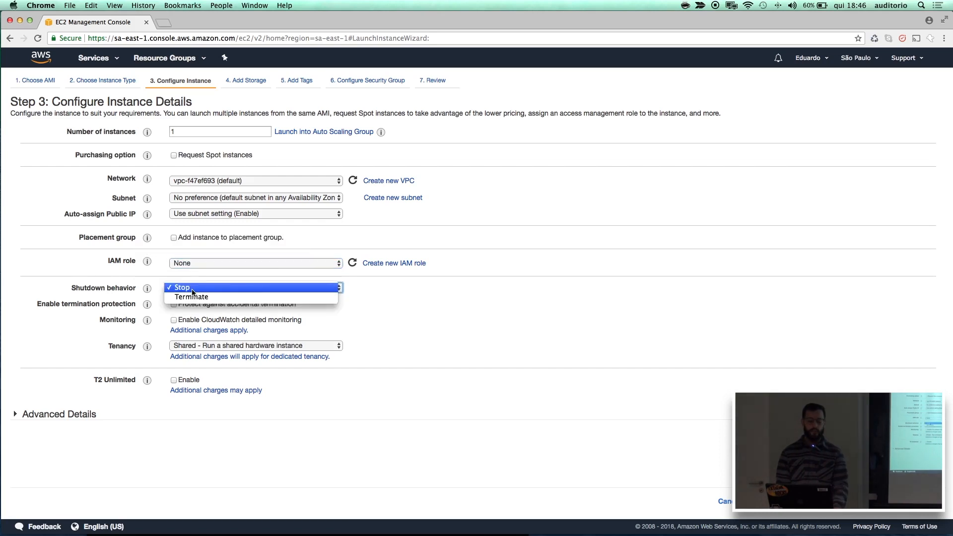
left_click(122, 289)
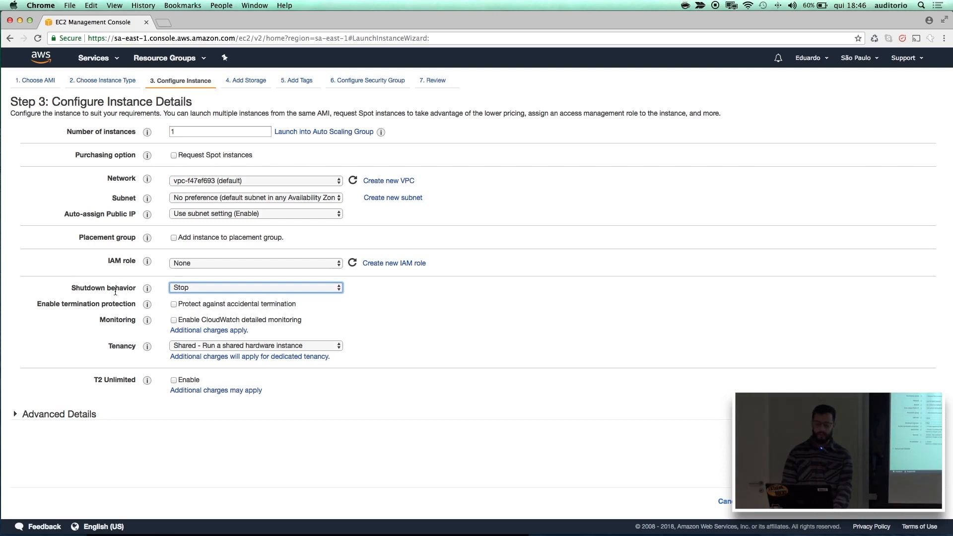
left_click(183, 290)
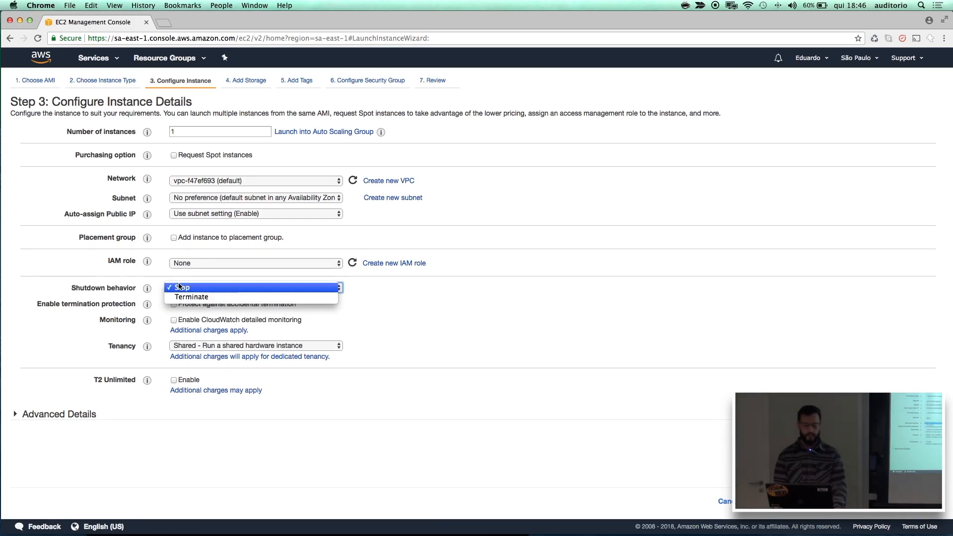
left_click(179, 287)
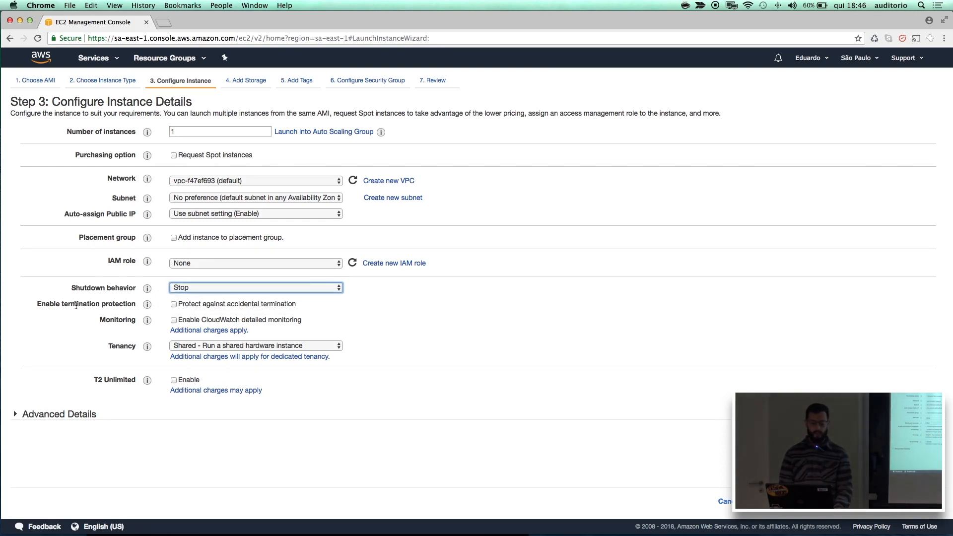
Enable protection against accidental termination and continue to the storage settings with shared tenancy.
left_click(173, 304)
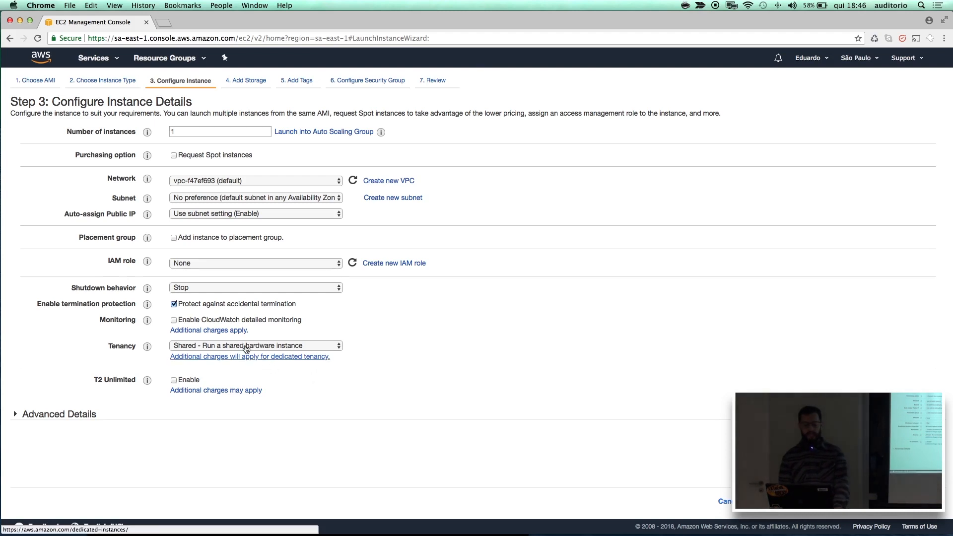
left_click(192, 345)
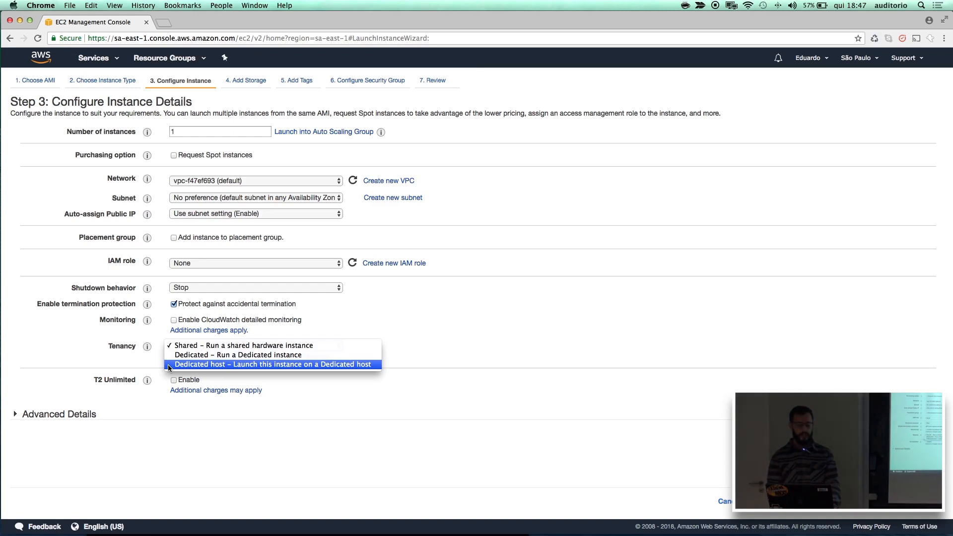
left_click(80, 358)
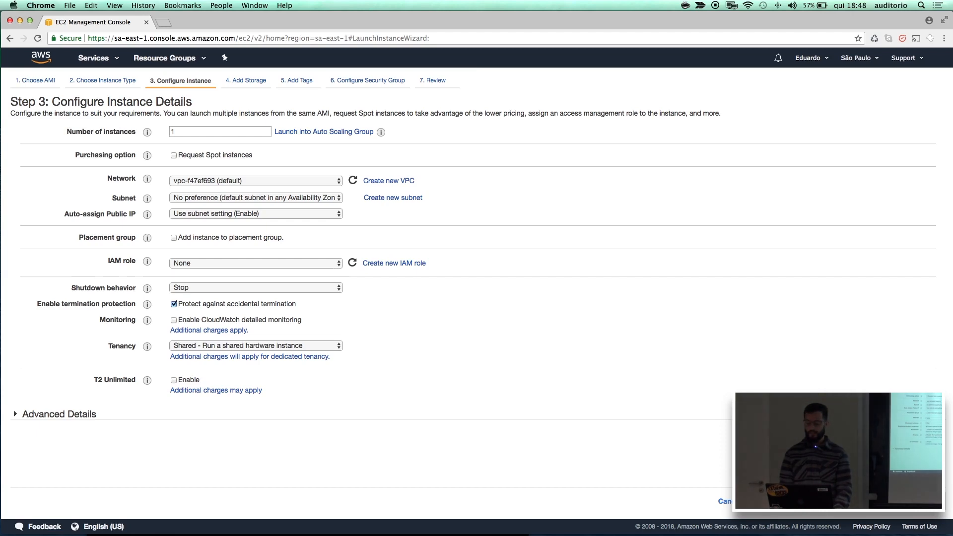
left_click(902, 501)
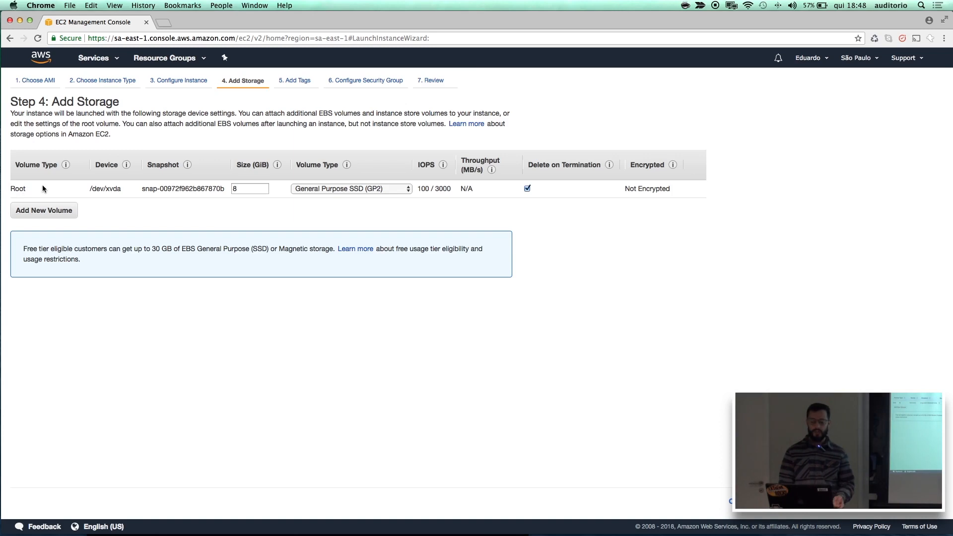
Examine the root volume's type options and its delete-on-termination setting.
left_click(333, 193)
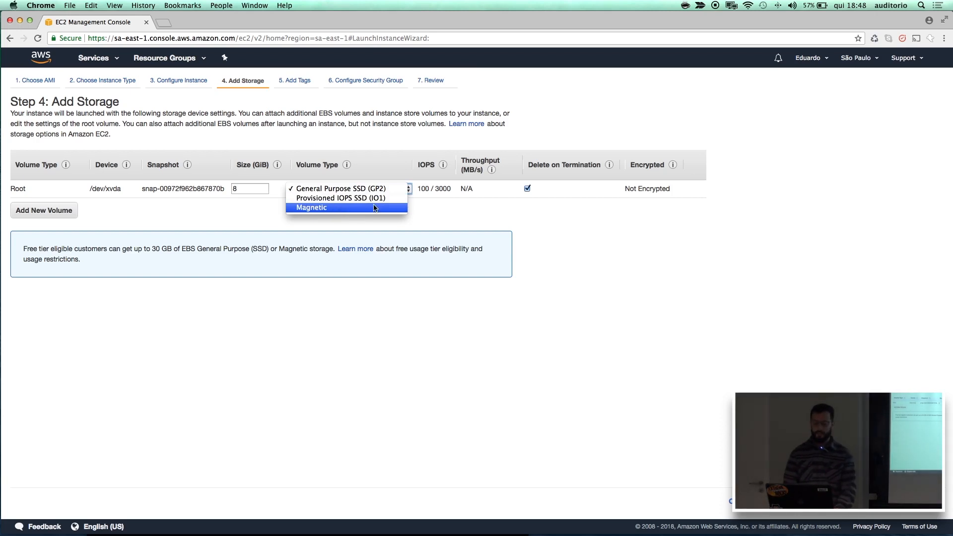
left_click(481, 205)
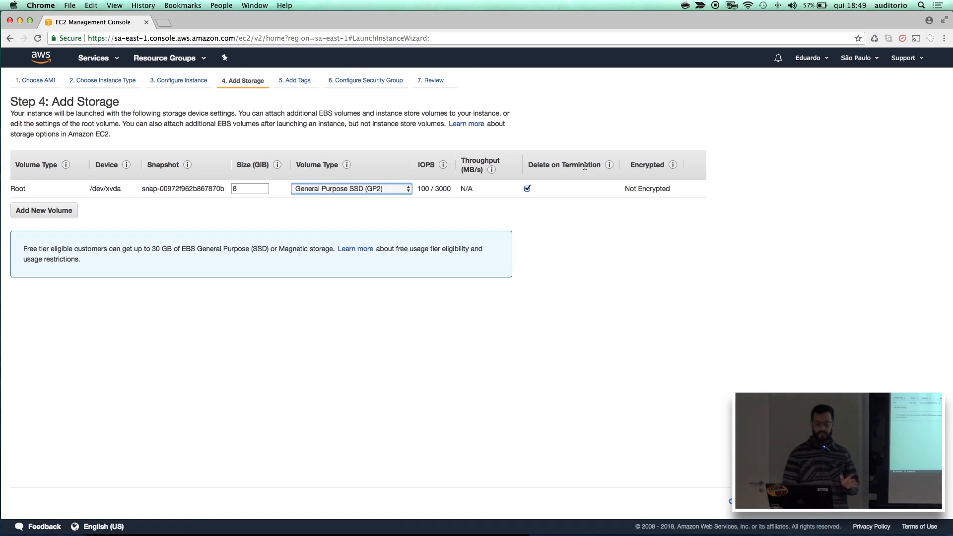
left_click(527, 188)
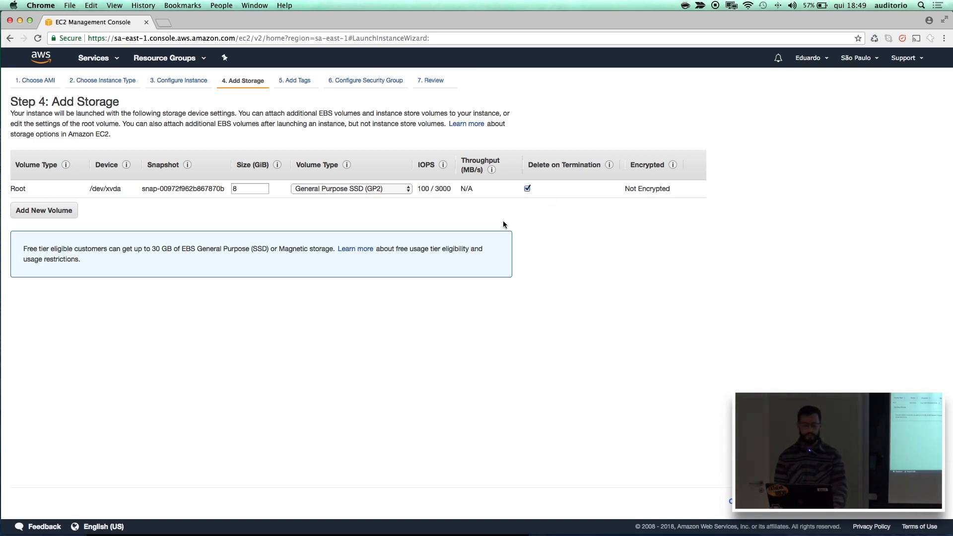
Try adding a second EBS volume to review its volume type options, and remove it.
left_click(65, 214)
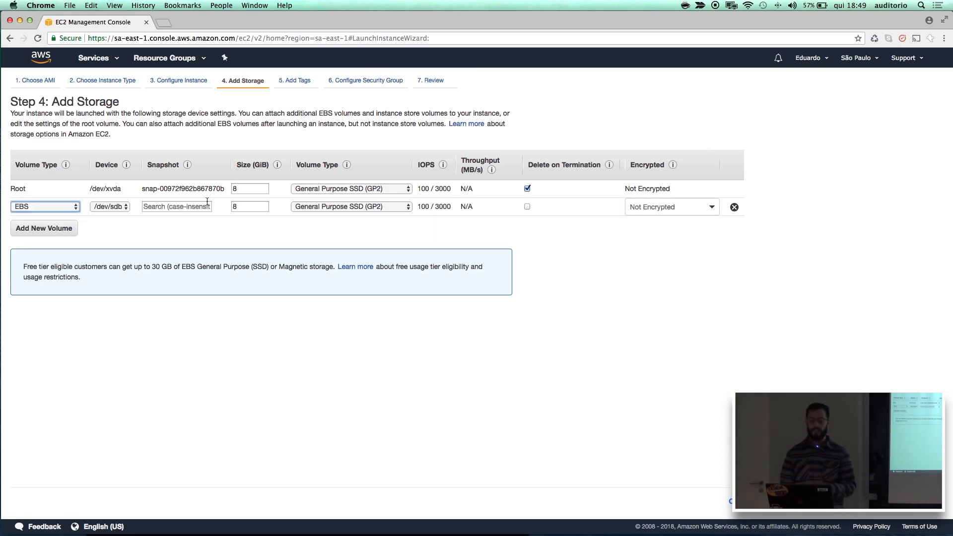
left_click(353, 210)
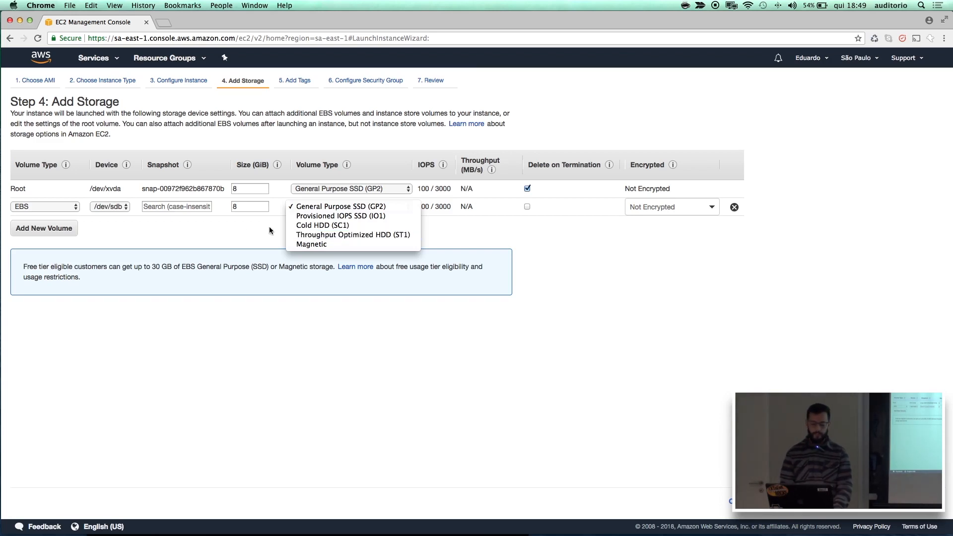
left_click(248, 232)
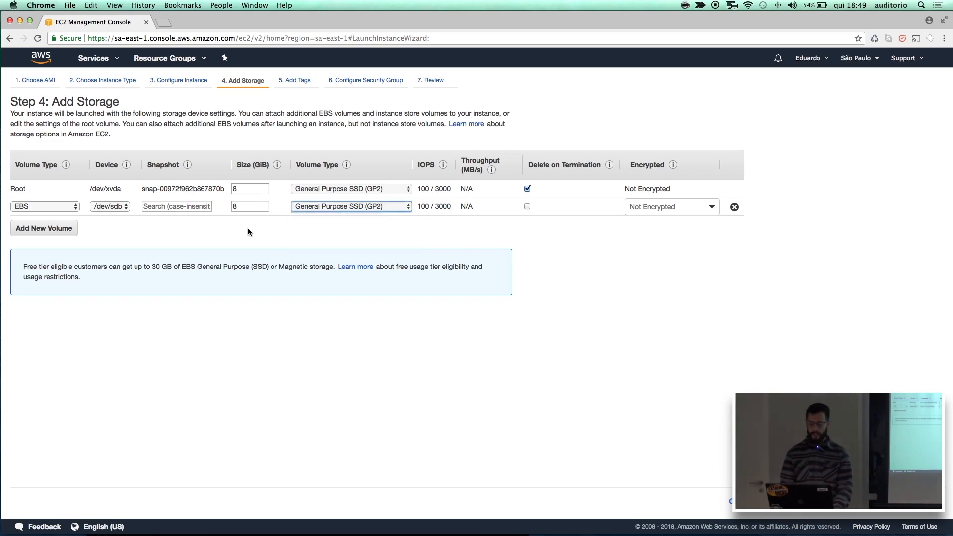
left_click(734, 207)
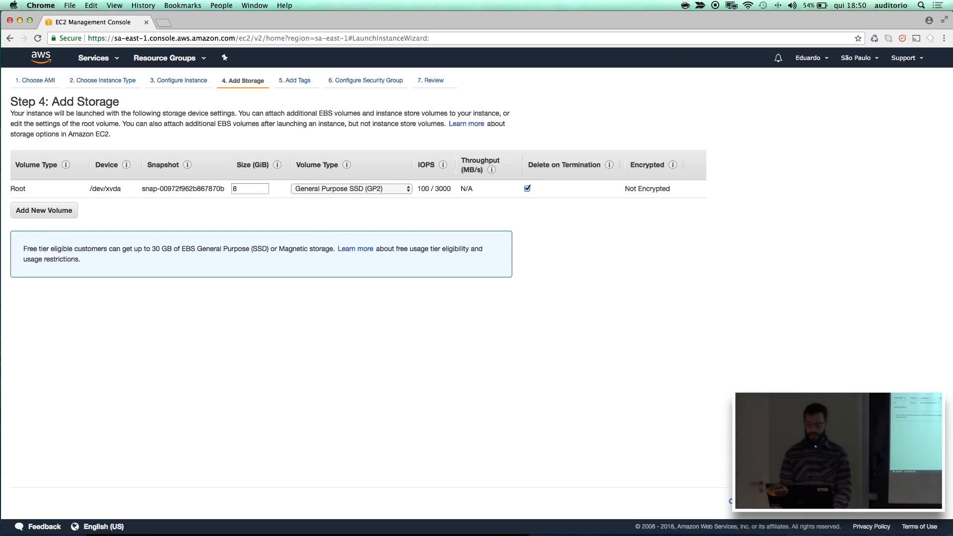
Continue to the tags and add one with key Equipe and value Navegantes for instances and volumes.
left_click(911, 502)
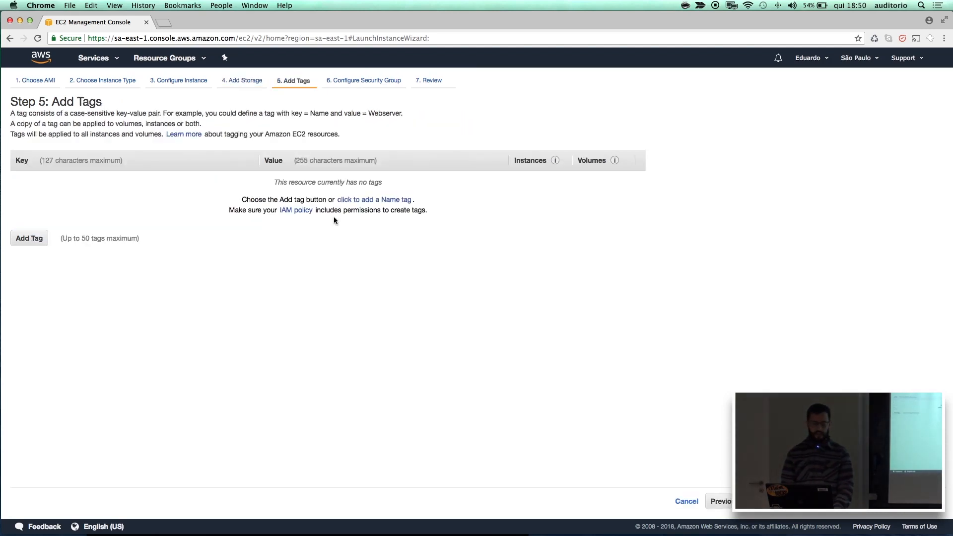
left_click(41, 242)
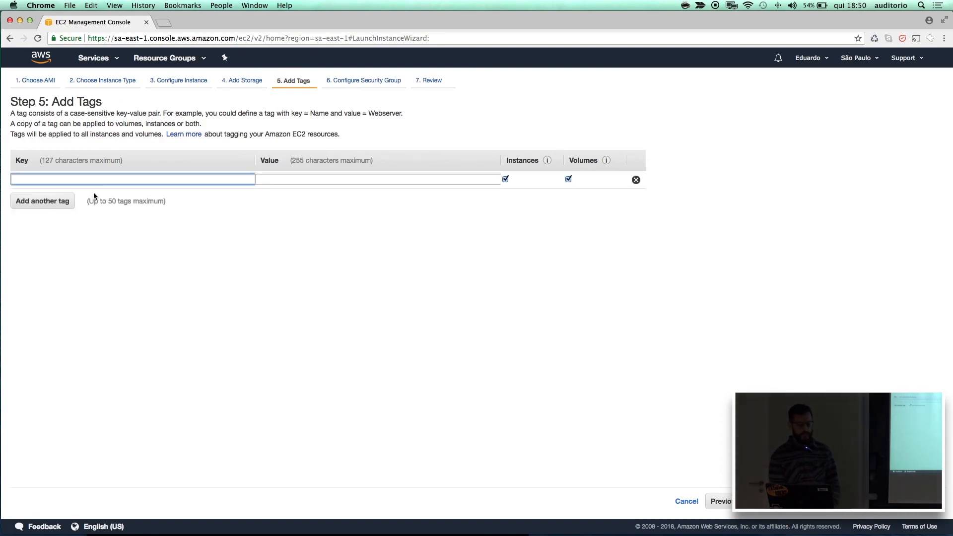
type("Equipe")
key("Tab")
type("Navegantes")
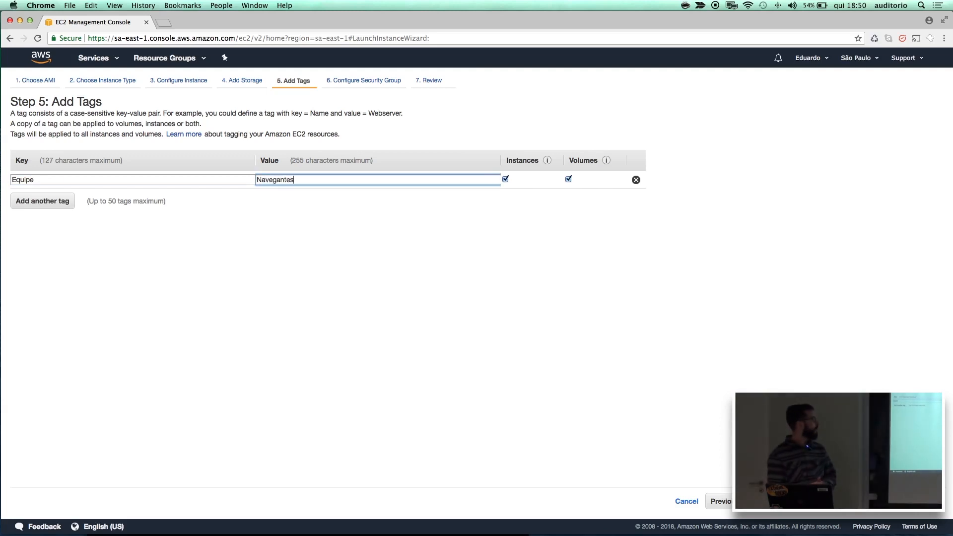
Add a second tag with key Objetivo and value "rodar task de importacao de produto", and continue to the security group configuration.
left_click(43, 207)
type("Objetivo")
key("Tab")
type("rodar task")
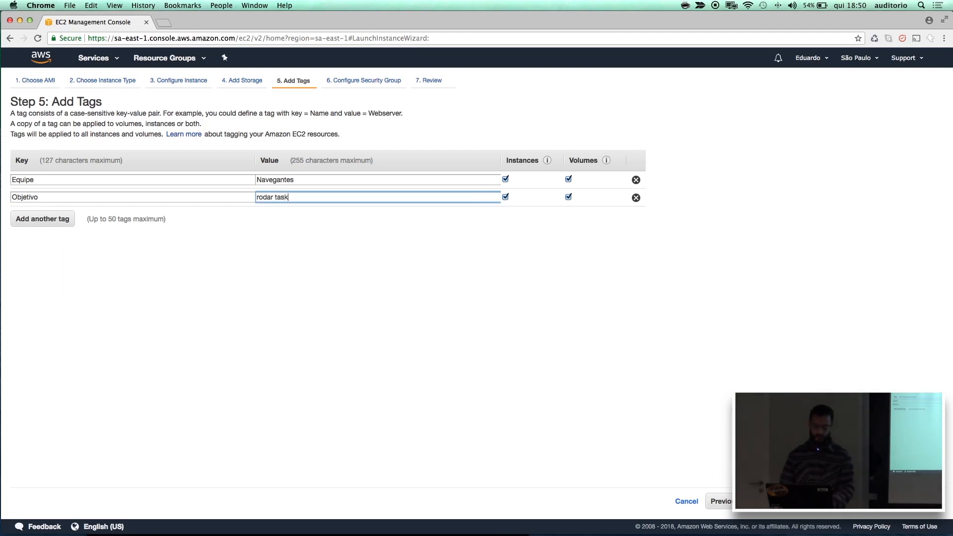
type(" de importc")
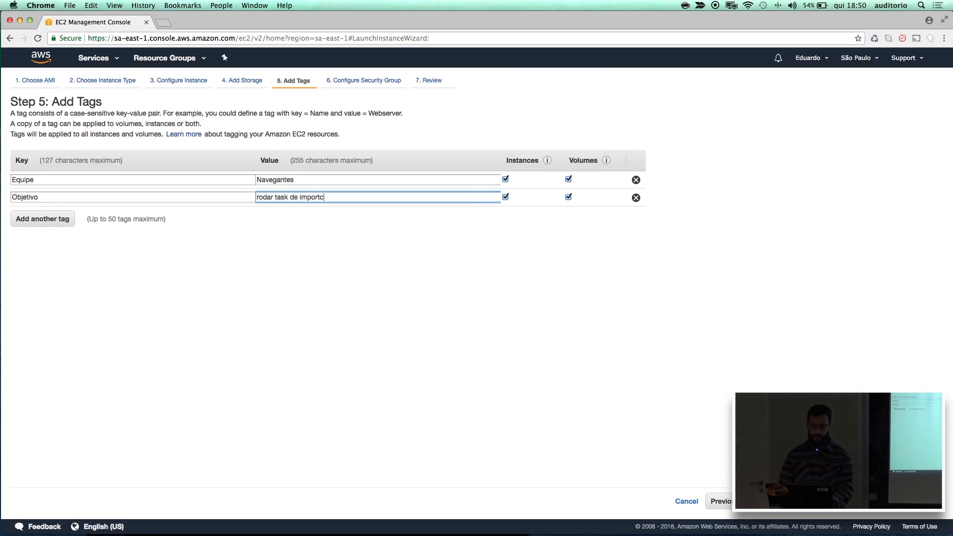
key("BackSpace")
type("acao de produto")
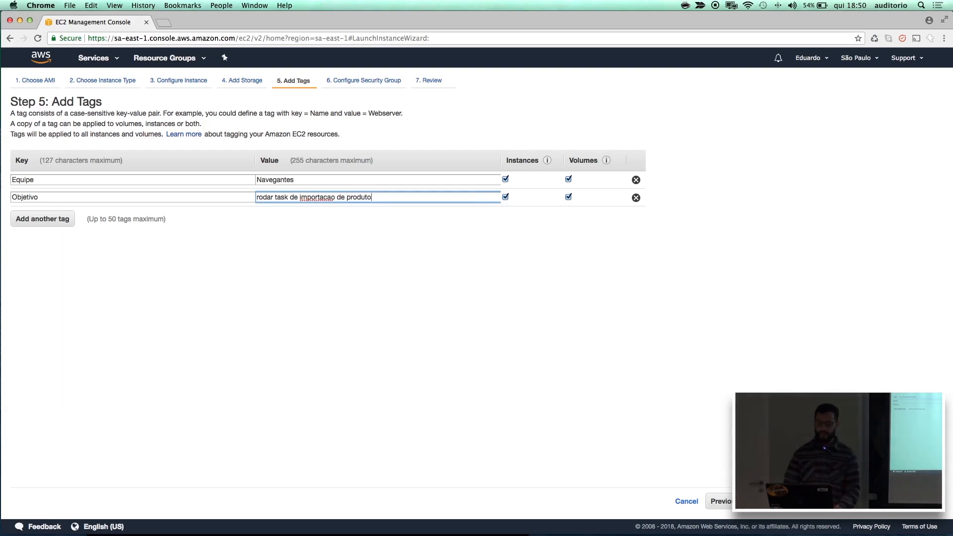
left_click(194, 254)
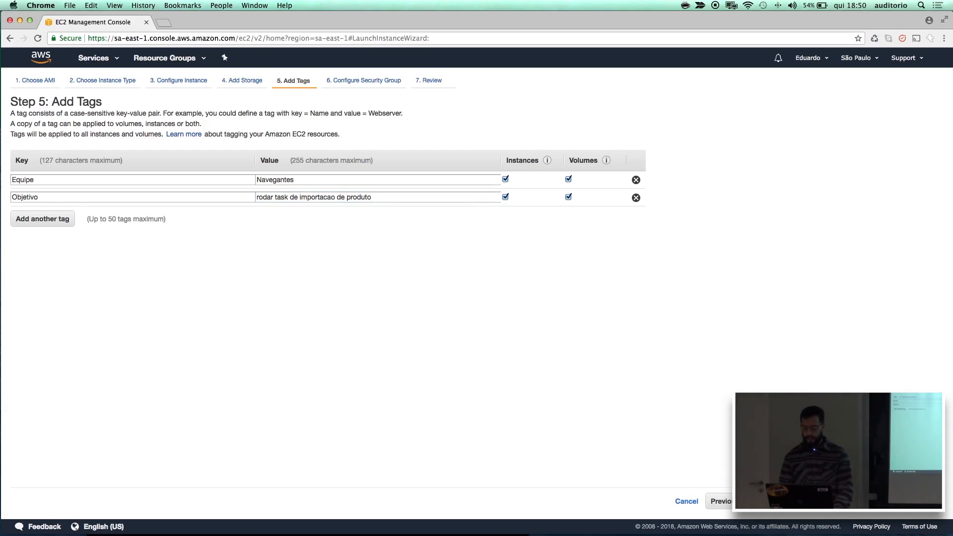
left_click(886, 501)
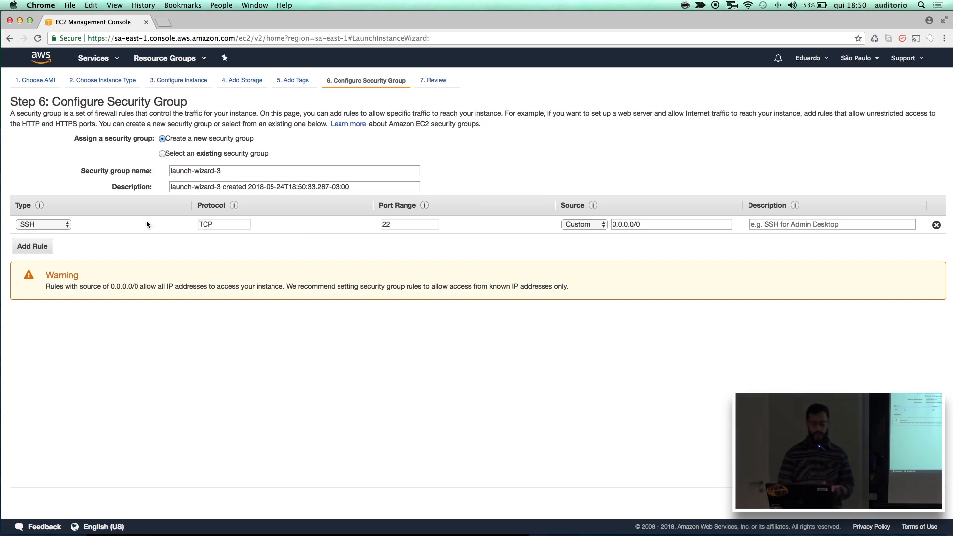
Add an HTTP rule to the new security group and check the source options of the SSH rule.
left_click(43, 247)
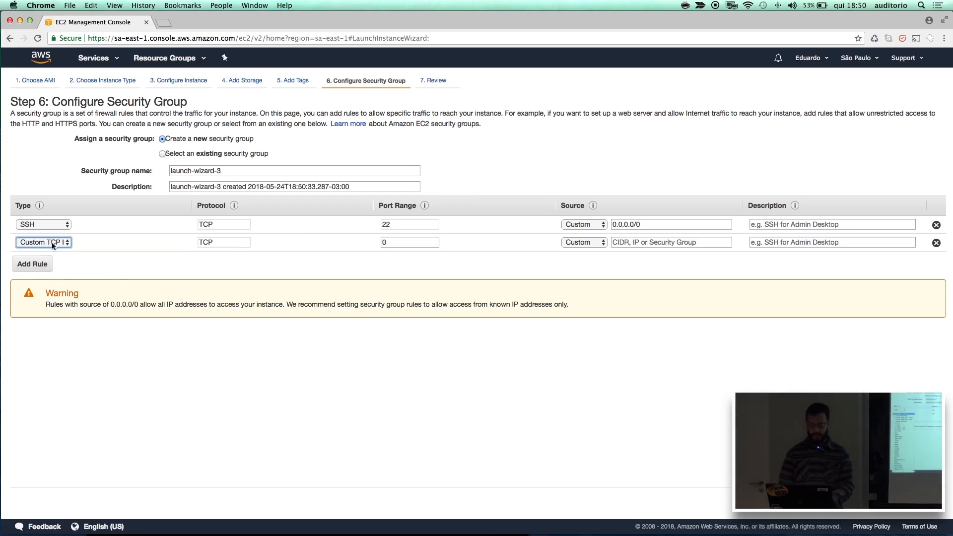
left_click(52, 242)
key("h")
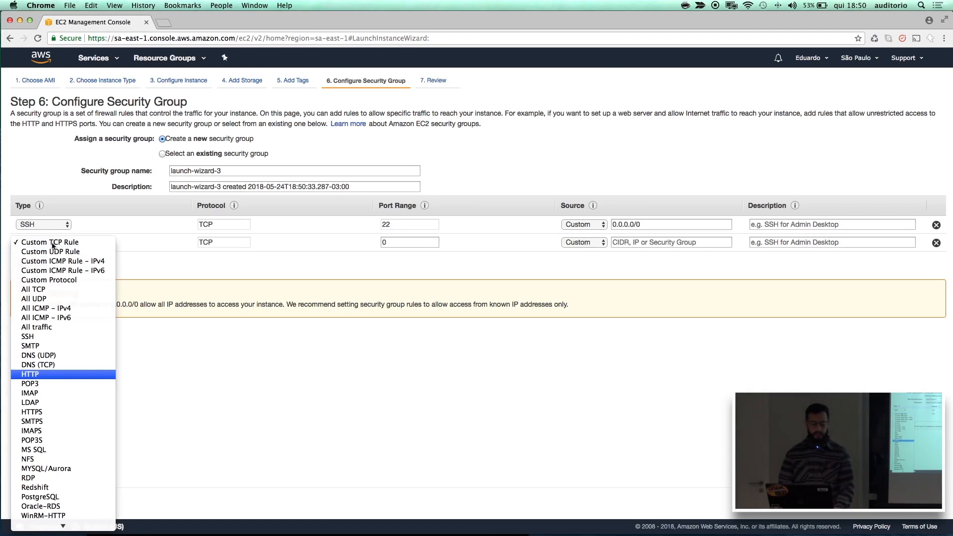
left_click(62, 374)
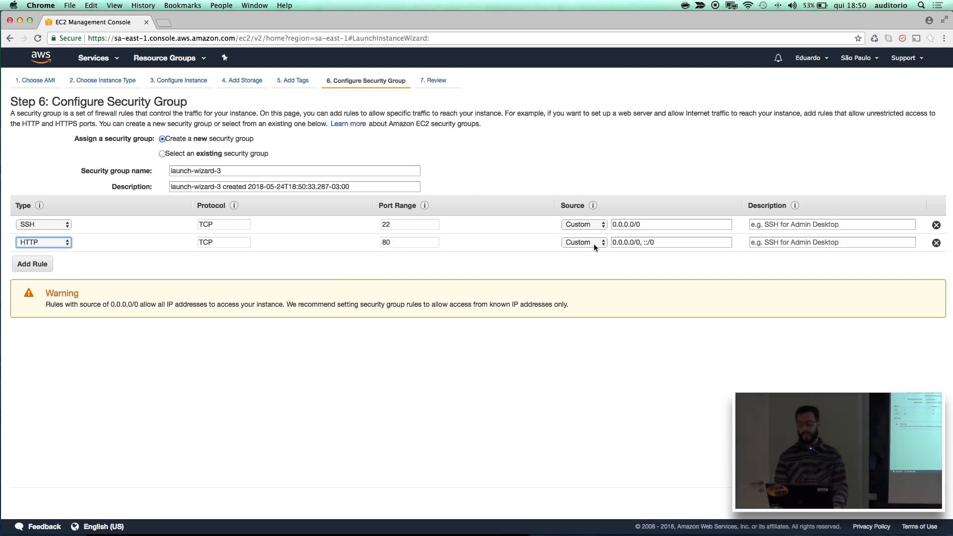
left_click(586, 226)
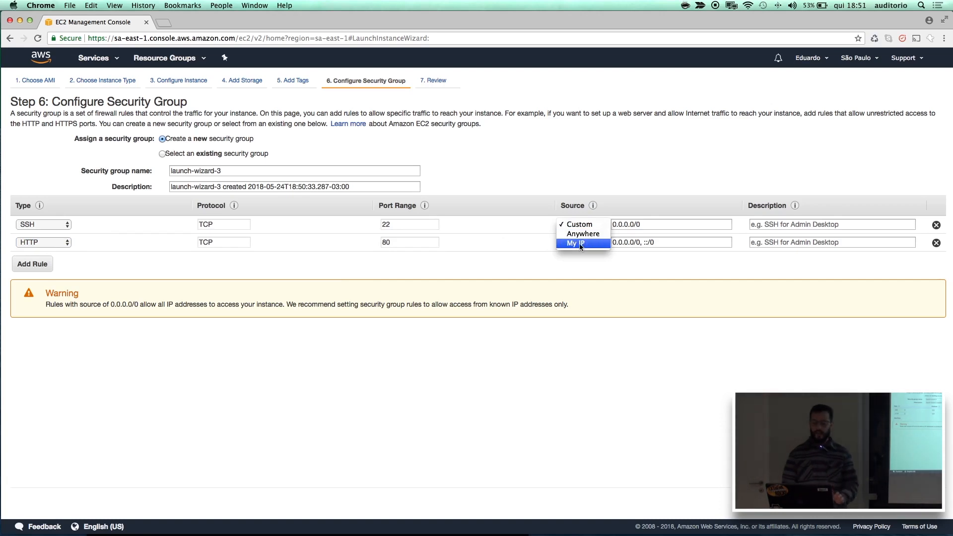
left_click(487, 248)
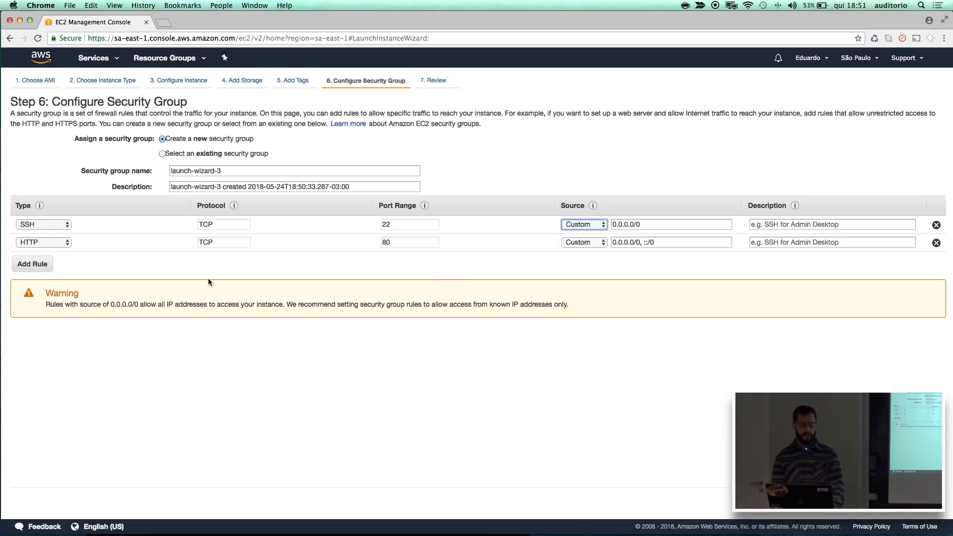
Add an HTTPS rule to the security group and continue to the launch review.
left_click(46, 264)
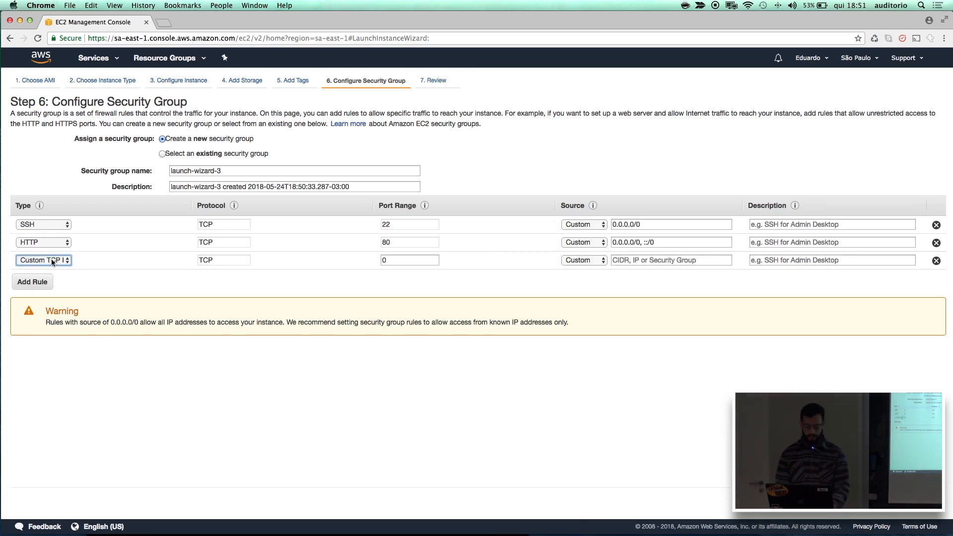
left_click(52, 260)
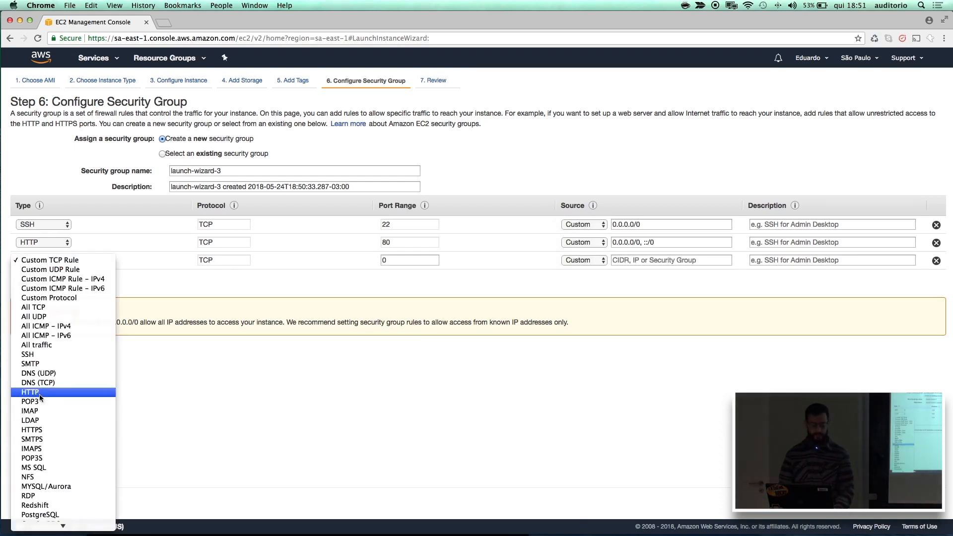
left_click(34, 430)
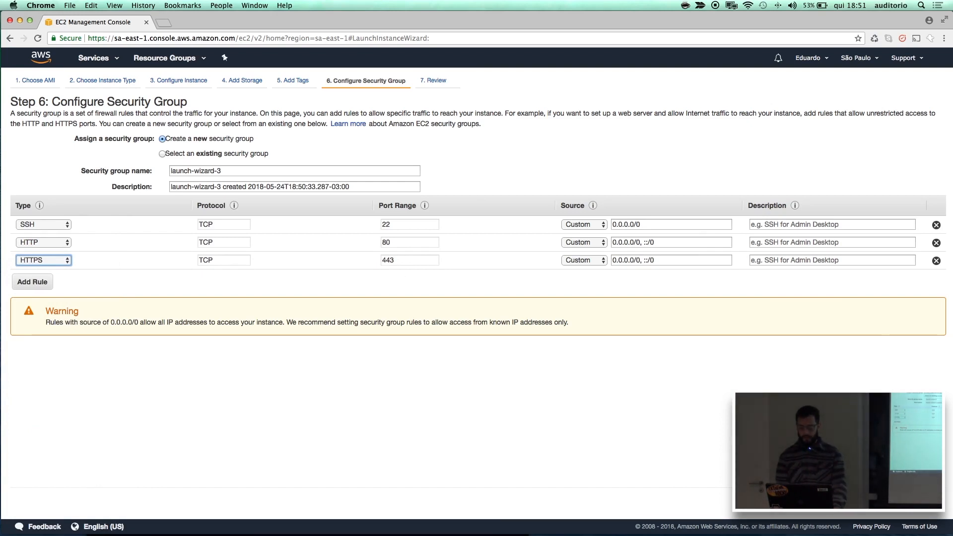
left_click(920, 505)
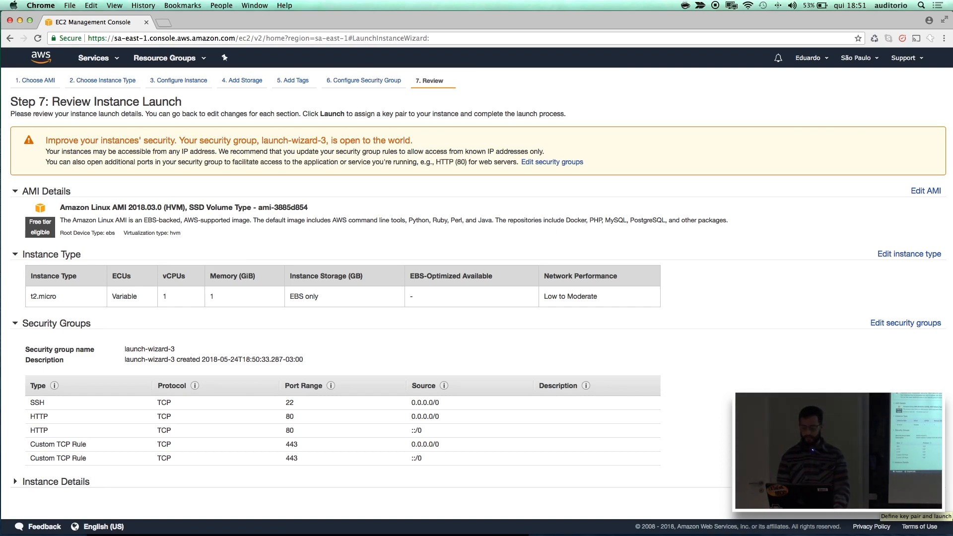
Launch the instance with a new key pair named paporeto, saving its private key file to the Mesa folder.
left_click(918, 505)
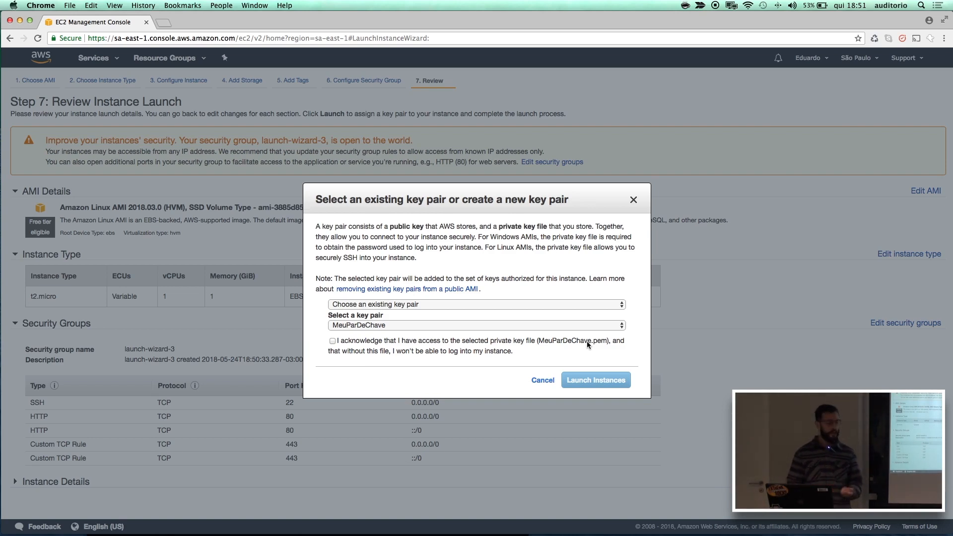
left_click(528, 307)
left_click(516, 314)
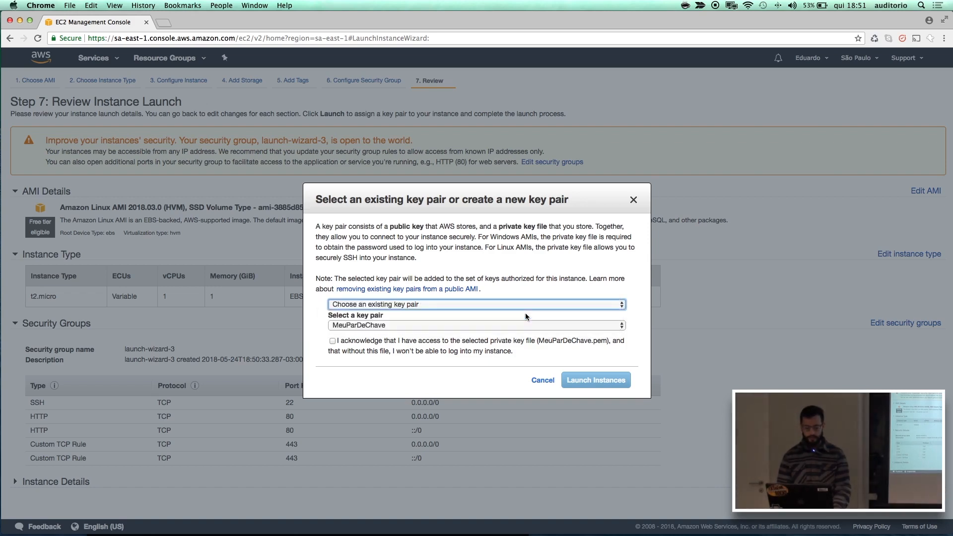
type("paporeto")
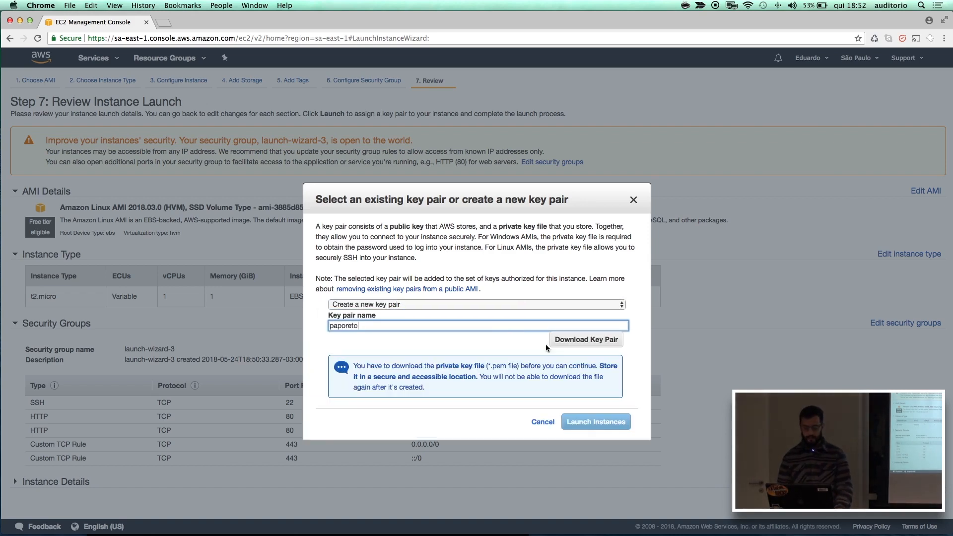
left_click(589, 338)
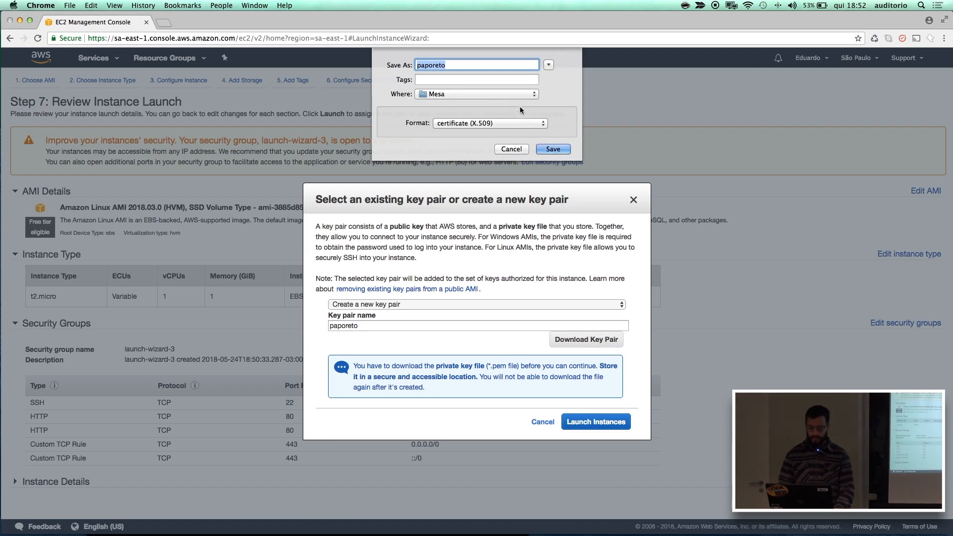
left_click(552, 149)
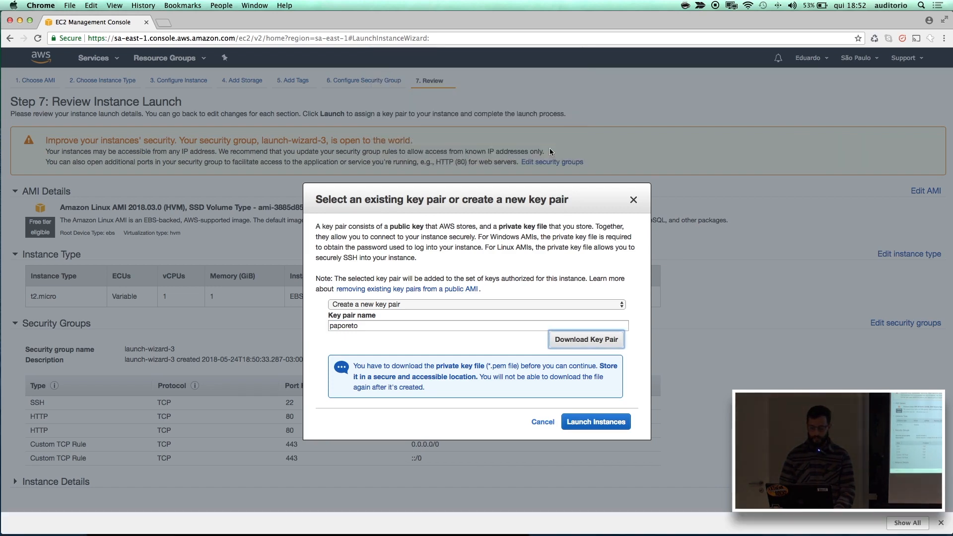
left_click(589, 424)
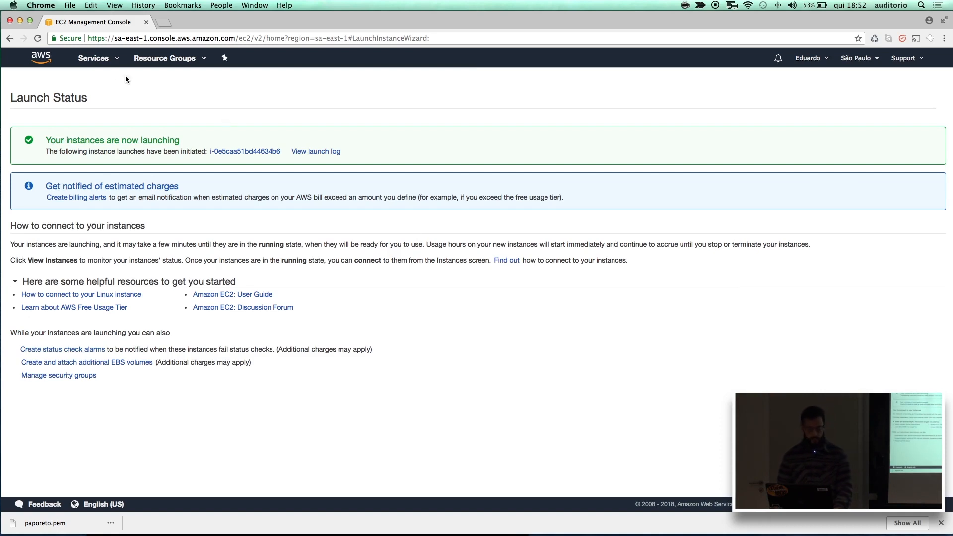
Go to the EC2 dashboard and open the list of running instances.
left_click(99, 59)
left_click(32, 106)
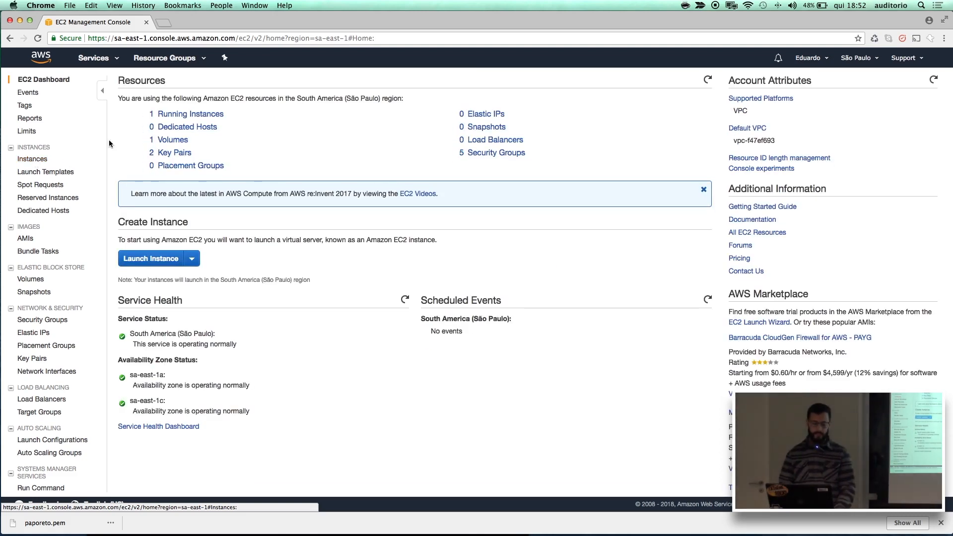
left_click(198, 119)
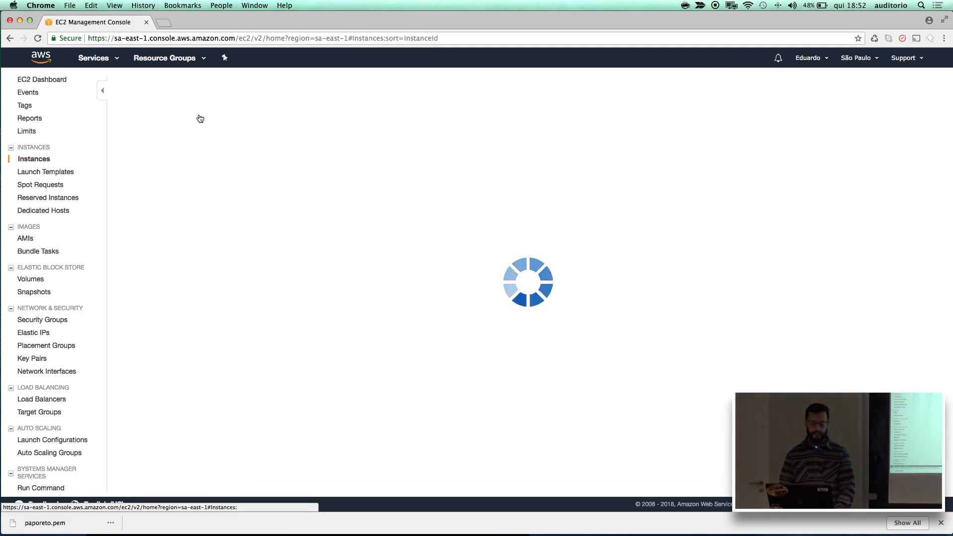
Switch to Terminal and print the current working directory with pwd.
mouse_move(281, 521)
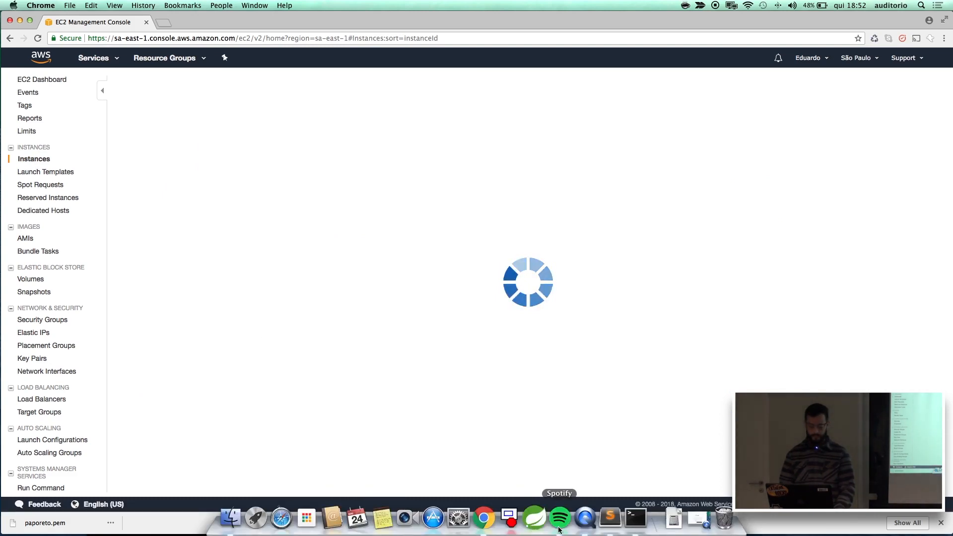
left_click(635, 518)
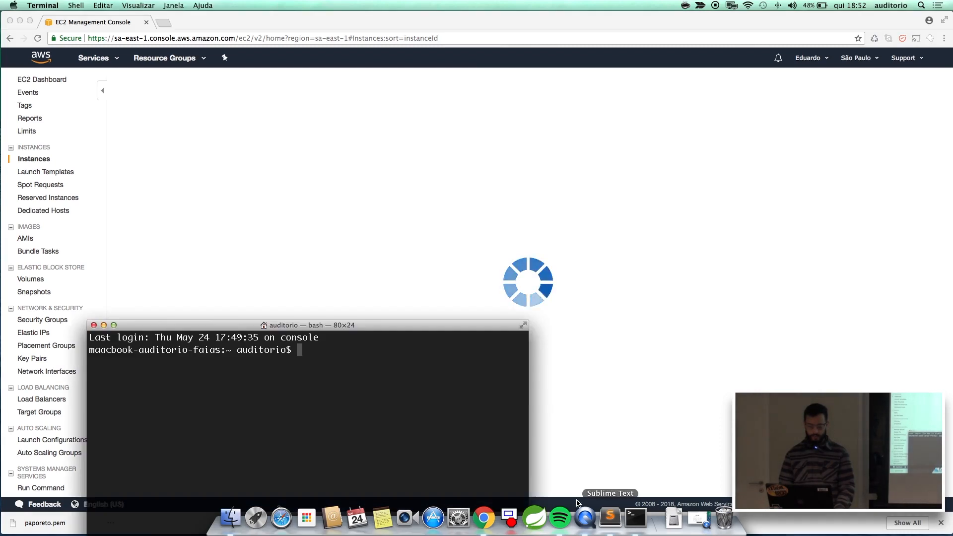
type("p")
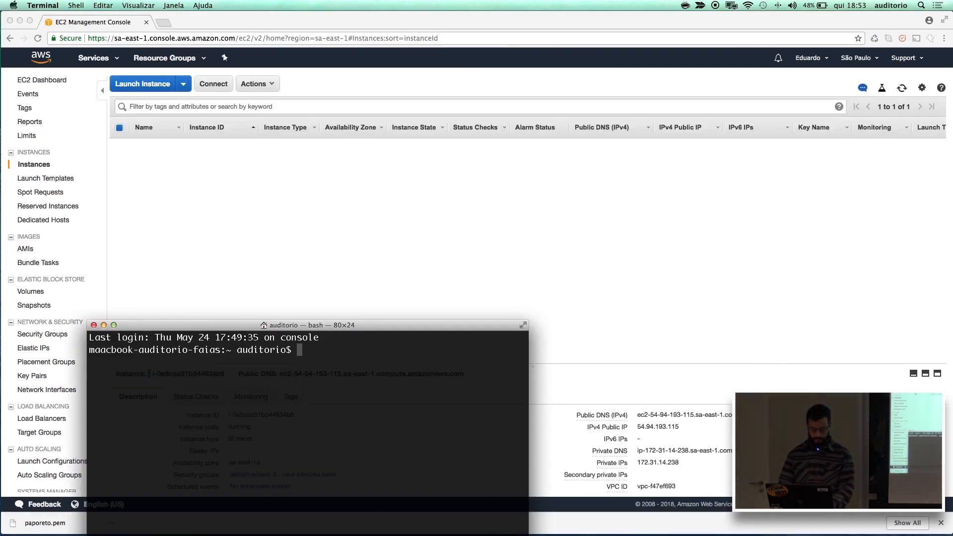
type("wd")
key("Return")
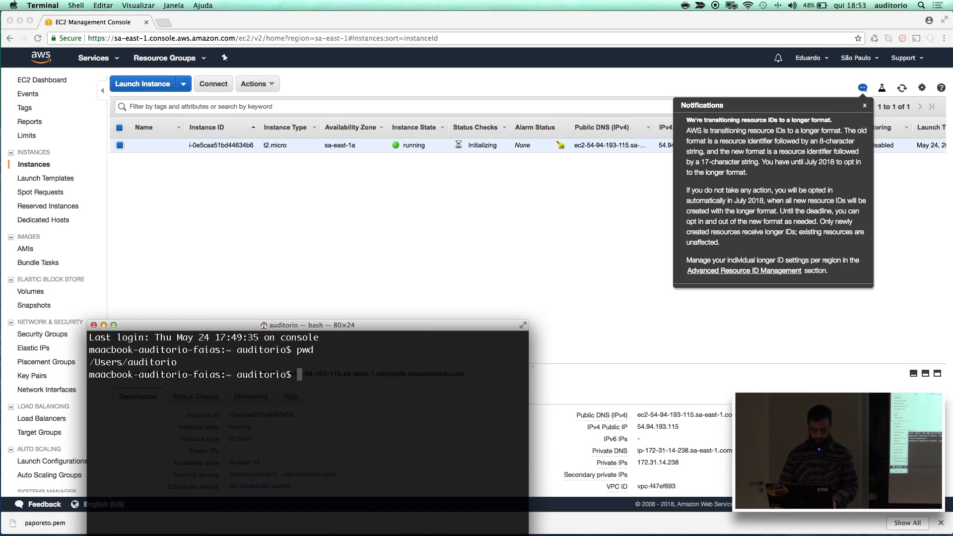
Change to /Users and list its contents, and do the same in its auditorio folder.
type("cd /U")
key("Tab")
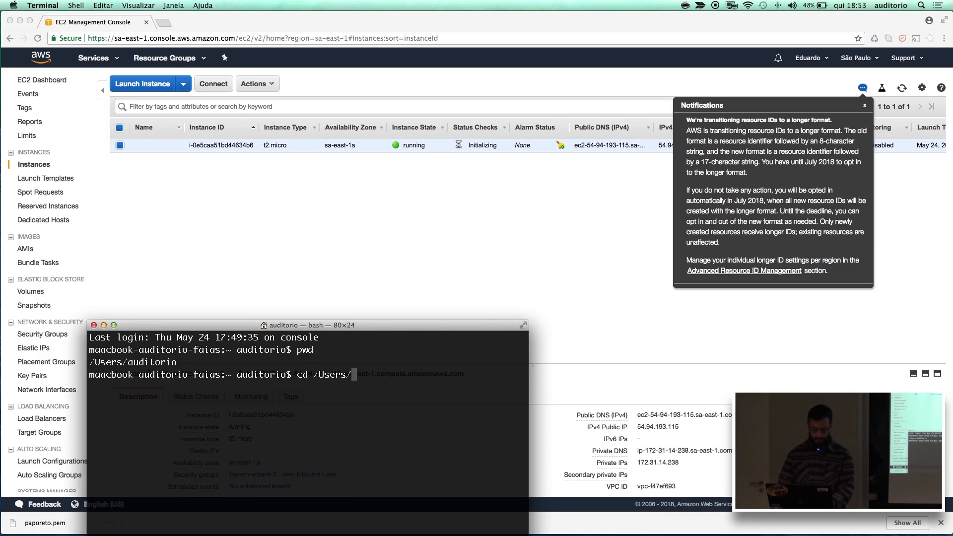
key("Return")
type("ls")
key("Return")
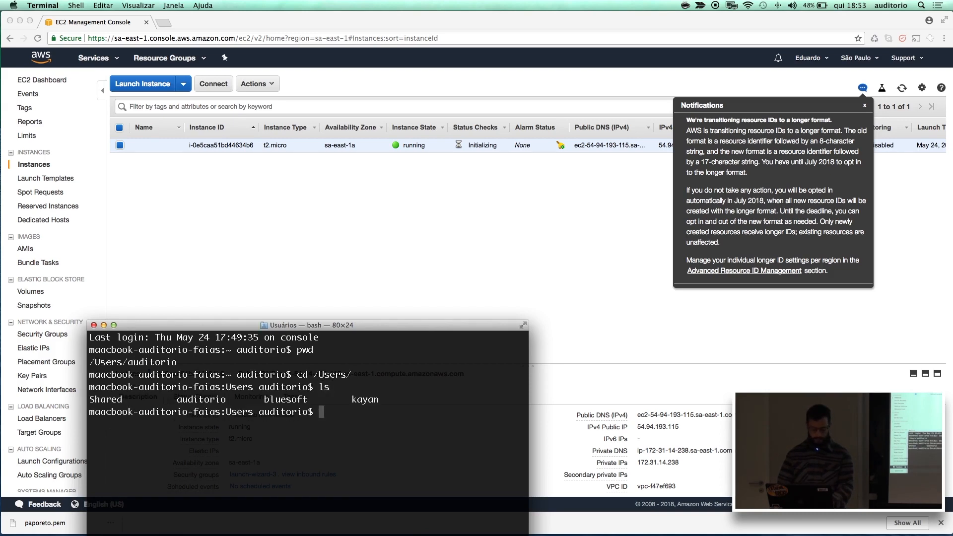
type("cd au")
key("Tab")
key("Return")
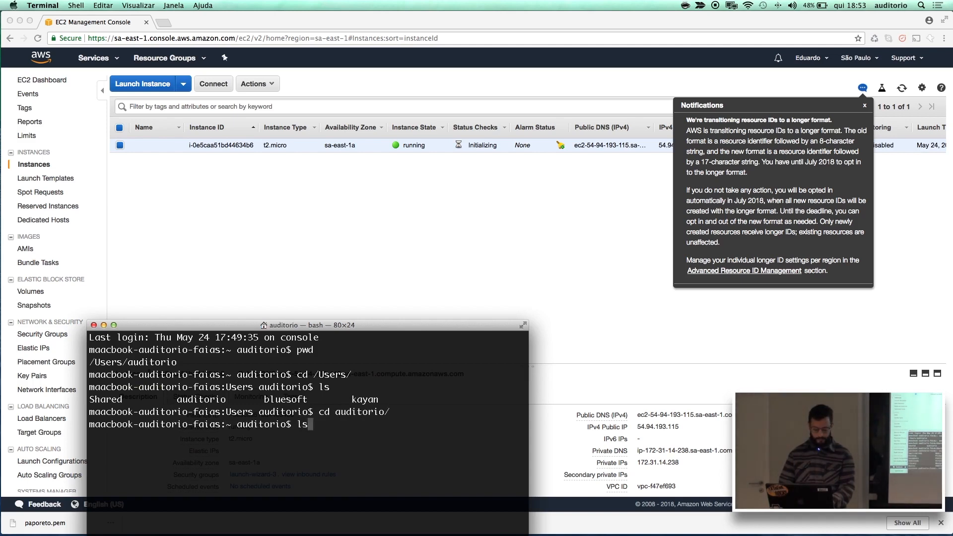
key("Return")
type("cd ")
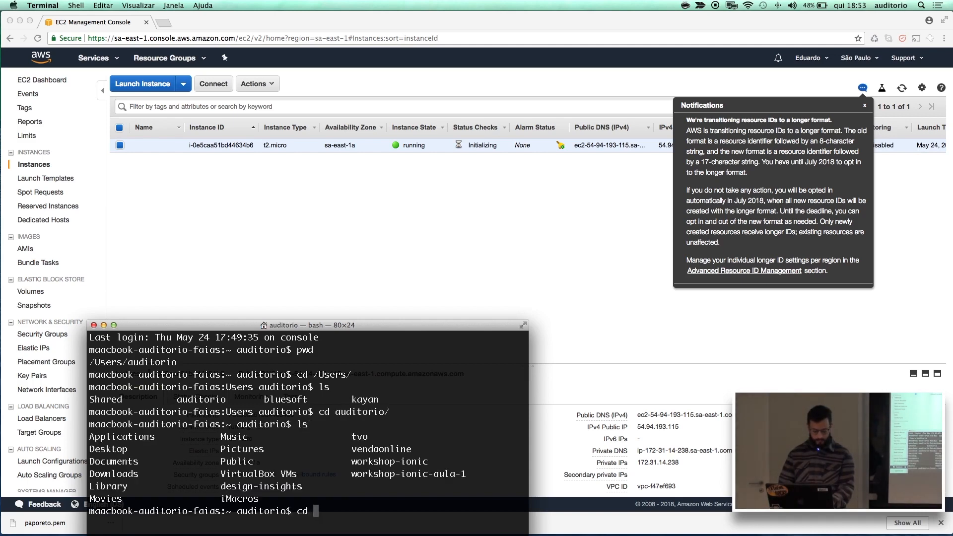
type("Doc")
key("Tab")
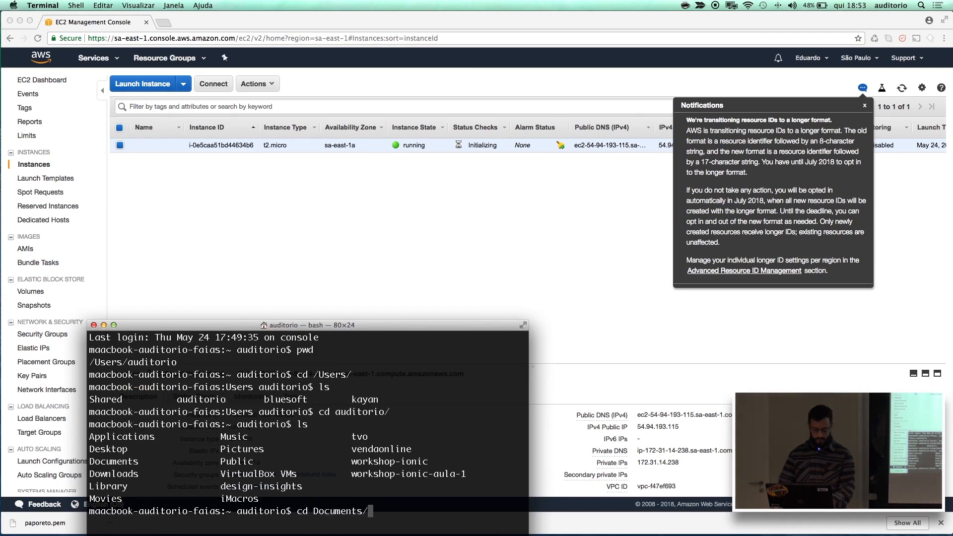
key("Return")
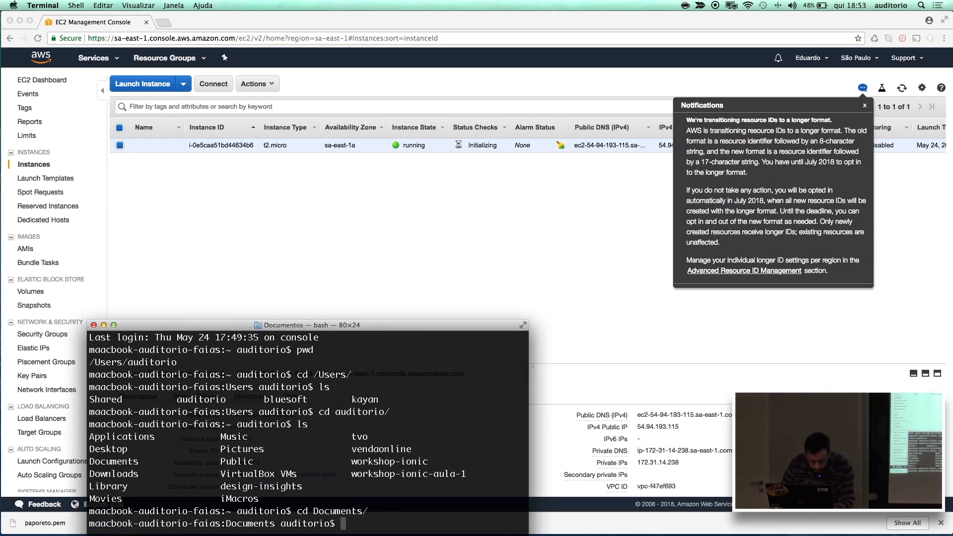
type("cd ..")
key("Return")
Change to the Desktop directory and list its files to locate the downloaded key.
type("cd De")
key("Tab")
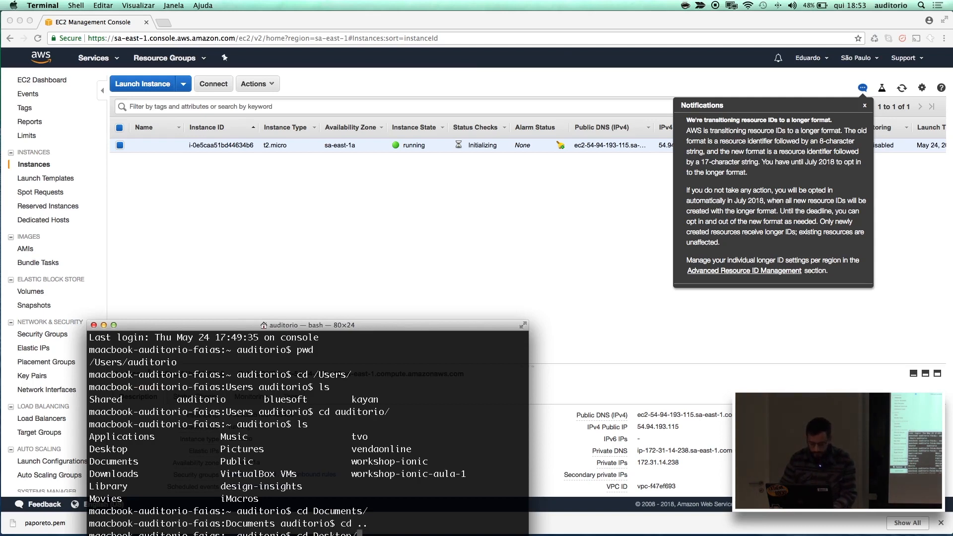
key("Return")
left_click_drag(377, 329, 387, 218)
type("ls")
key("Return")
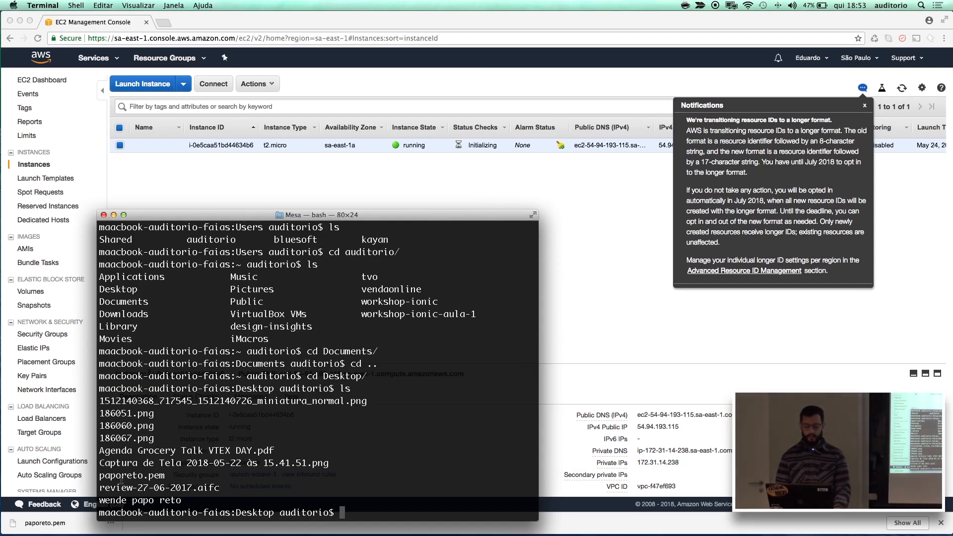
Dismiss the notification in the EC2 console, copy the instance's IPv4 public IP from its description, and return to Terminal.
left_click(615, 201)
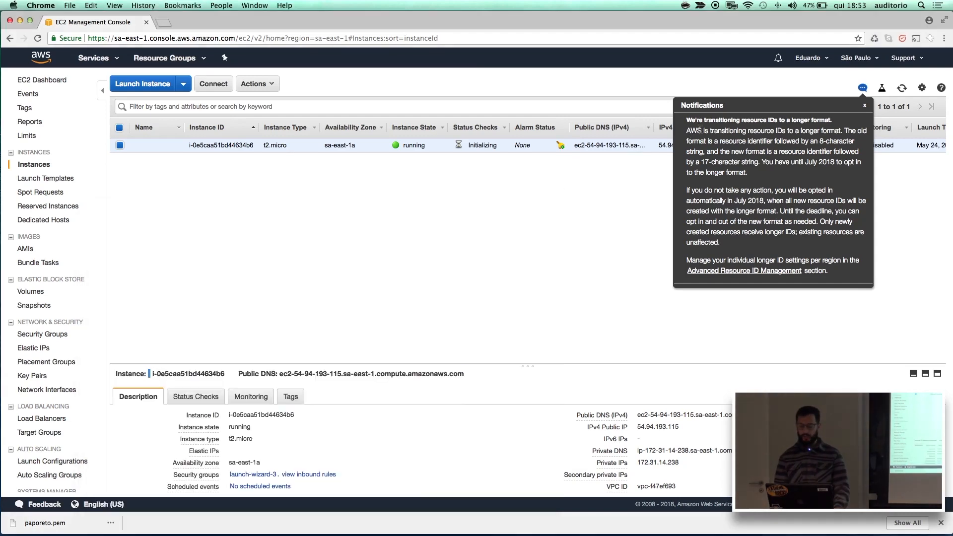
left_click(864, 106)
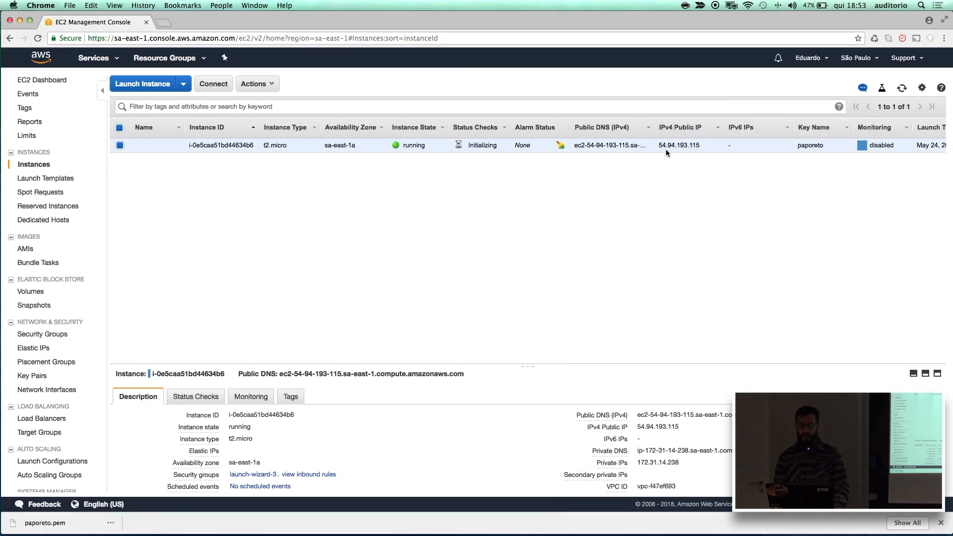
left_click_drag(610, 365, 602, 273)
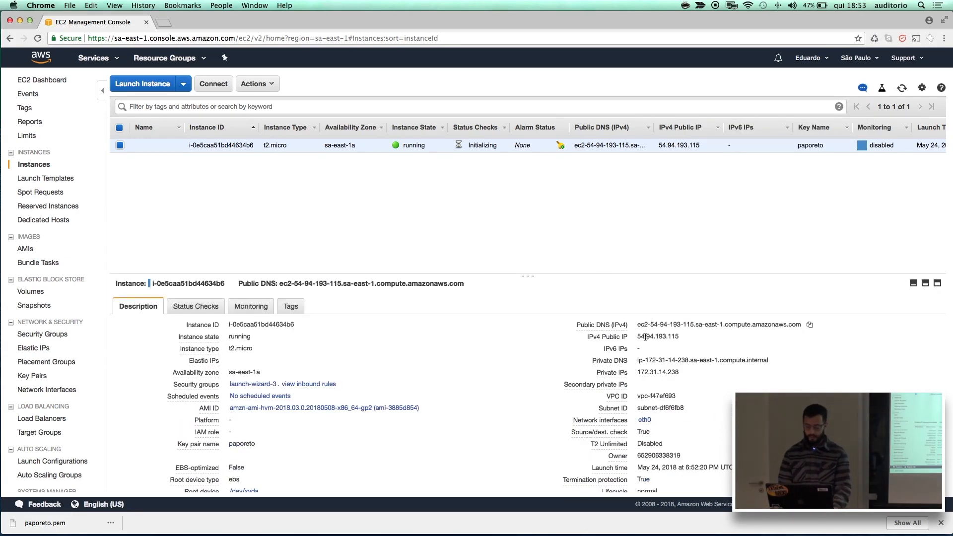
left_click_drag(638, 338, 678, 337)
key("super+c")
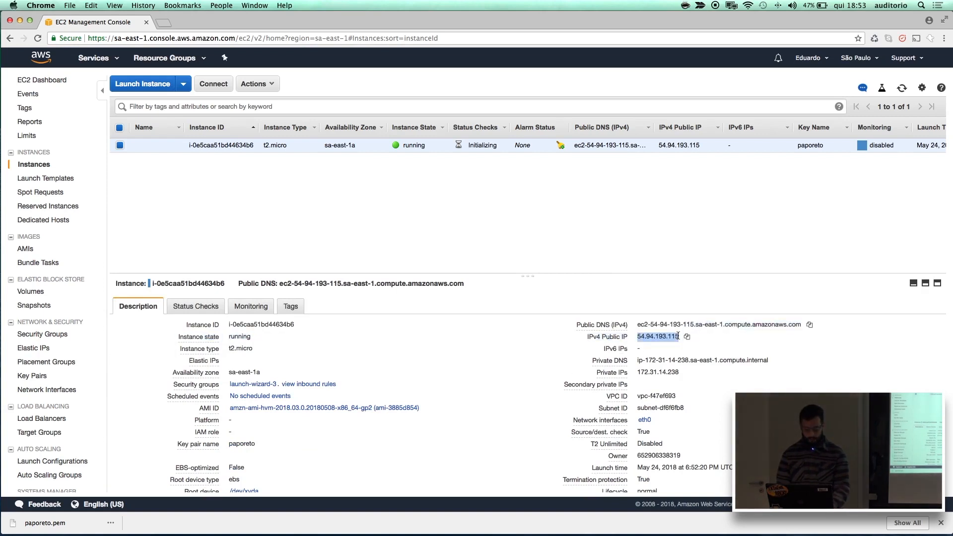
mouse_move(431, 530)
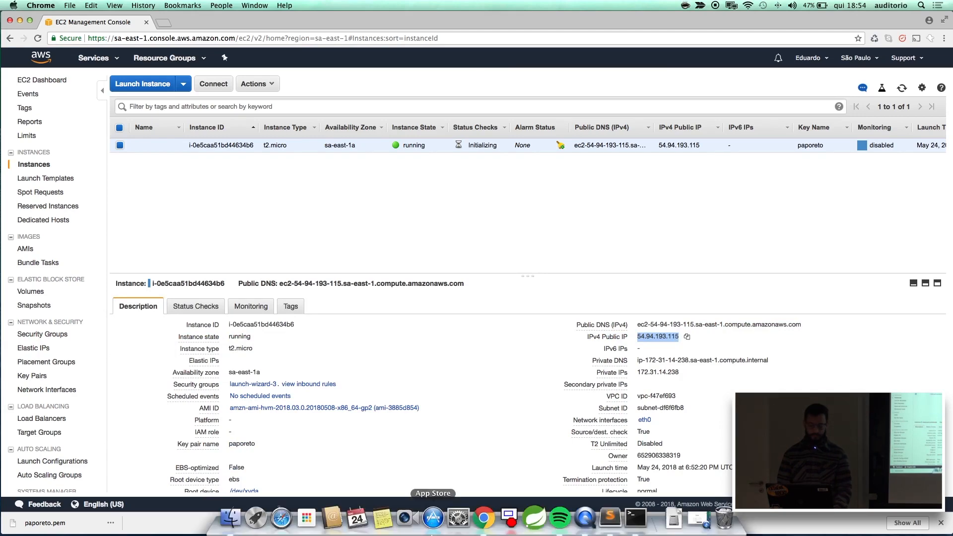
left_click(631, 525)
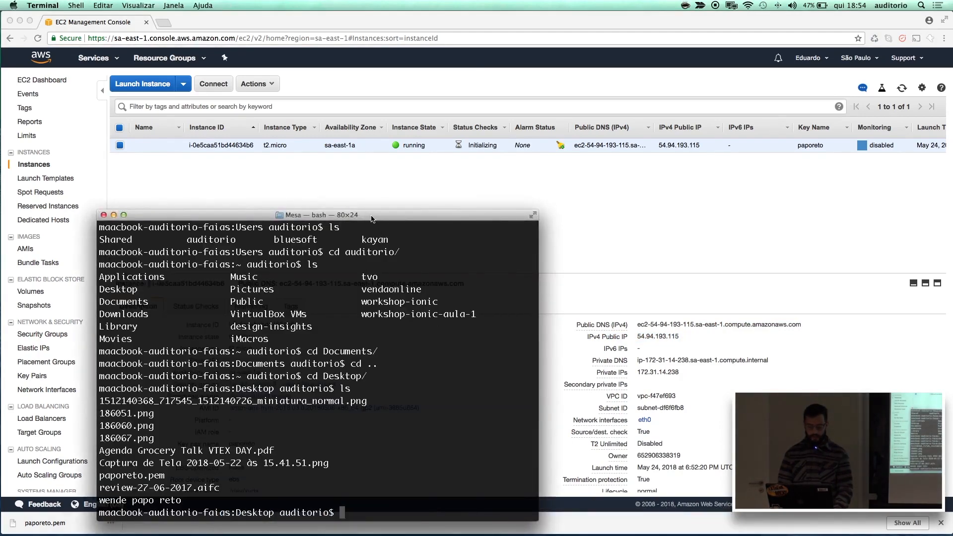
left_click_drag(371, 217, 400, 172)
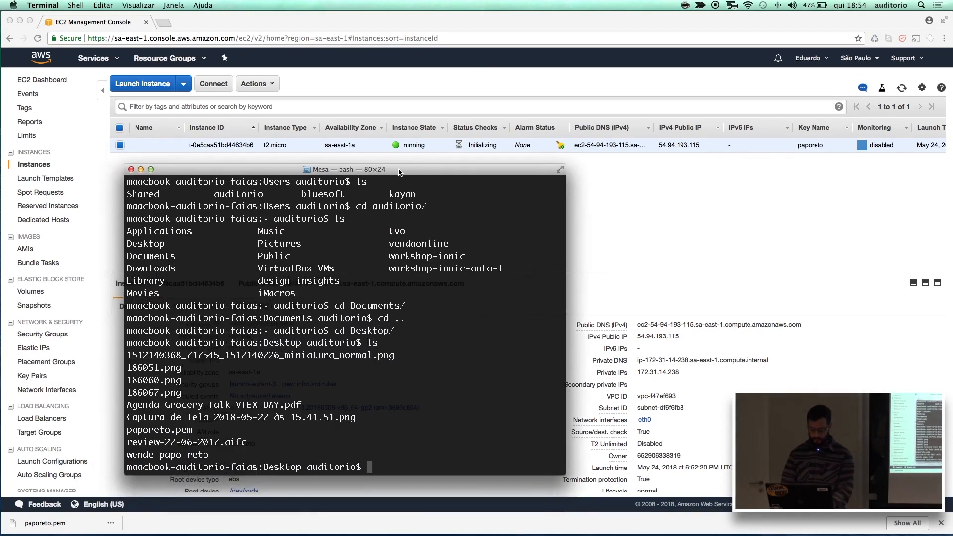
type("ssh")
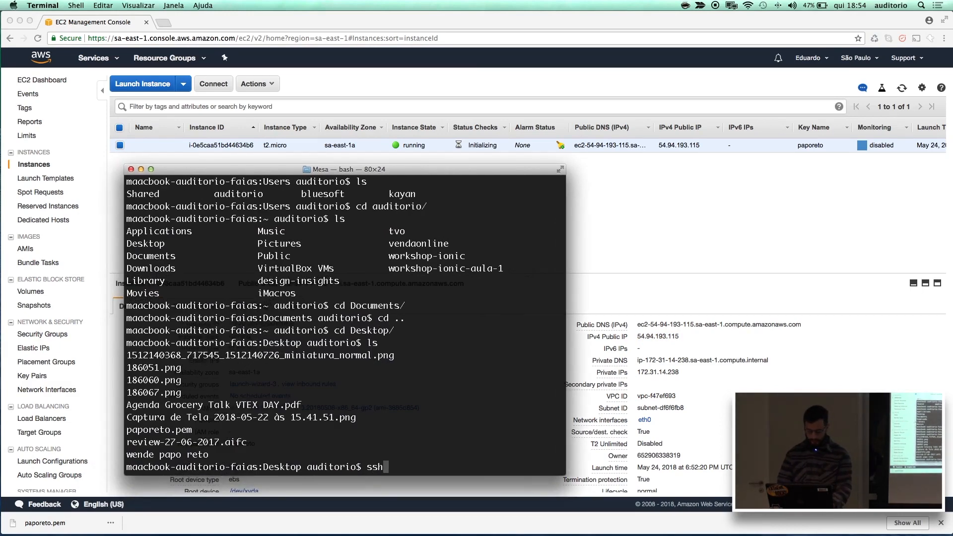
type(" ec2-user")
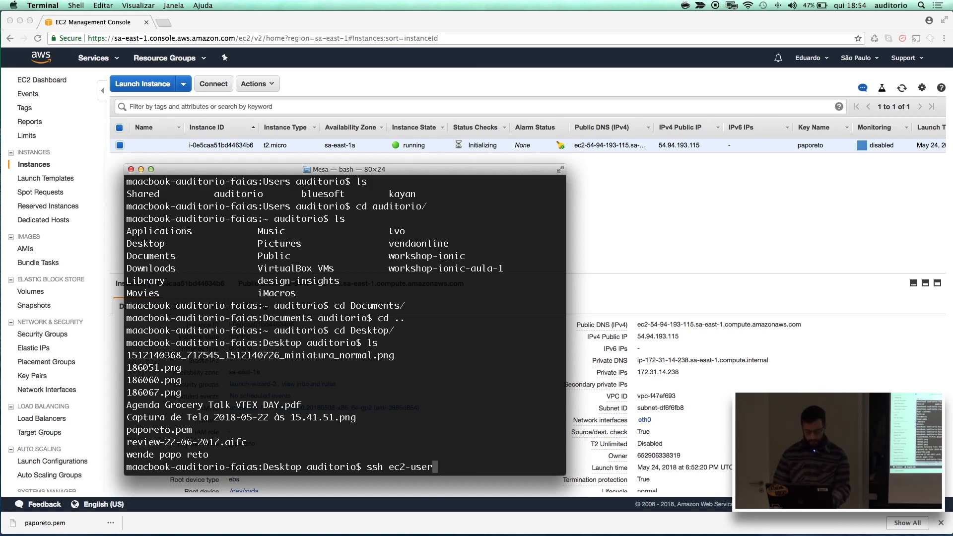
type("@")
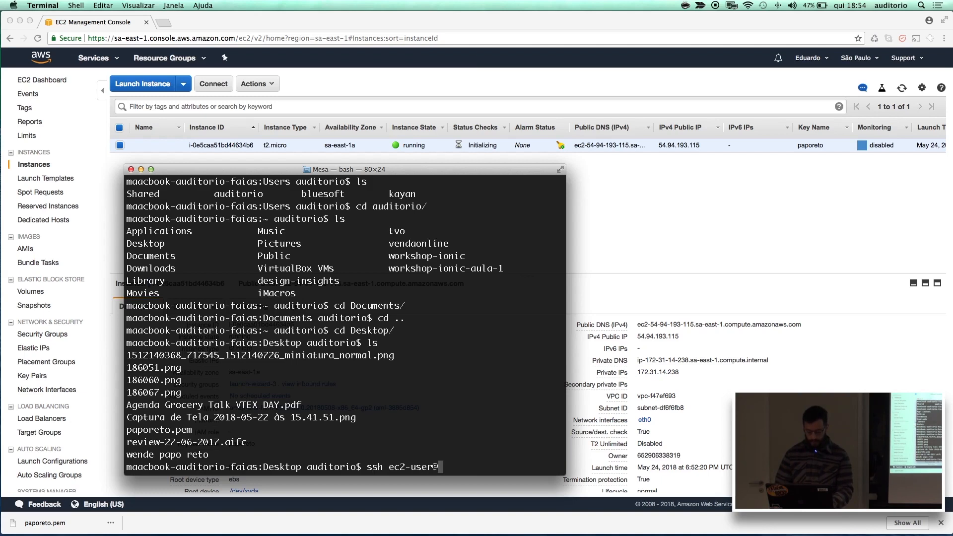
key("super+v")
type("-i ")
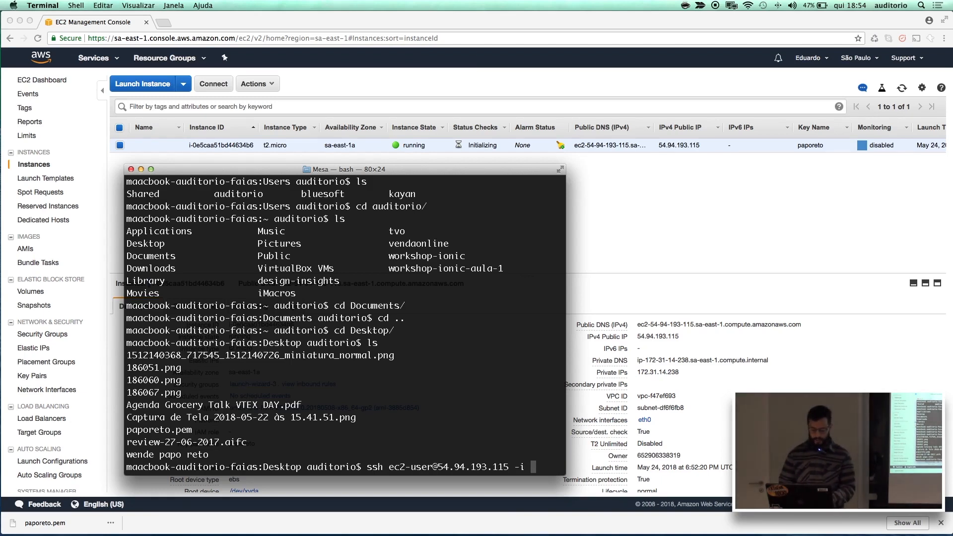
type("p")
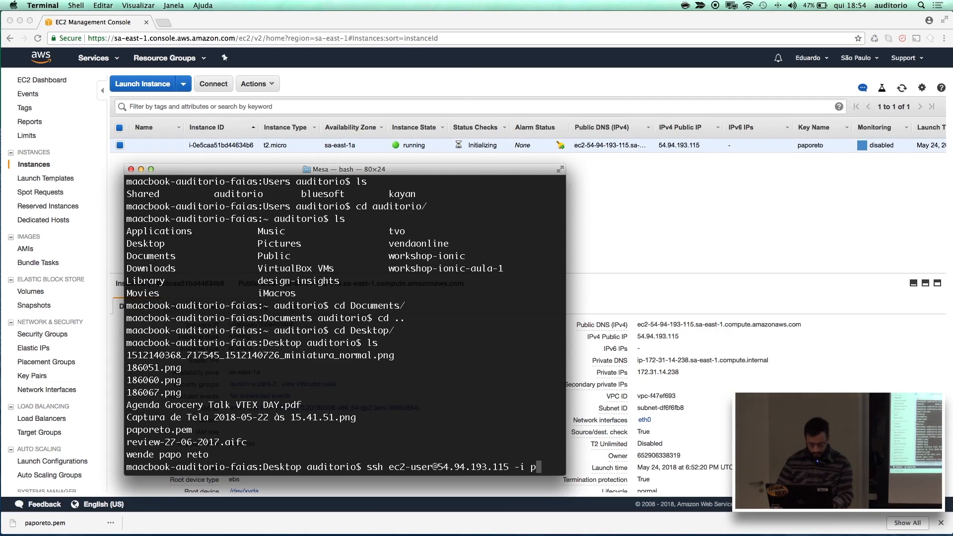
type("aporeto.pem")
key("Return")
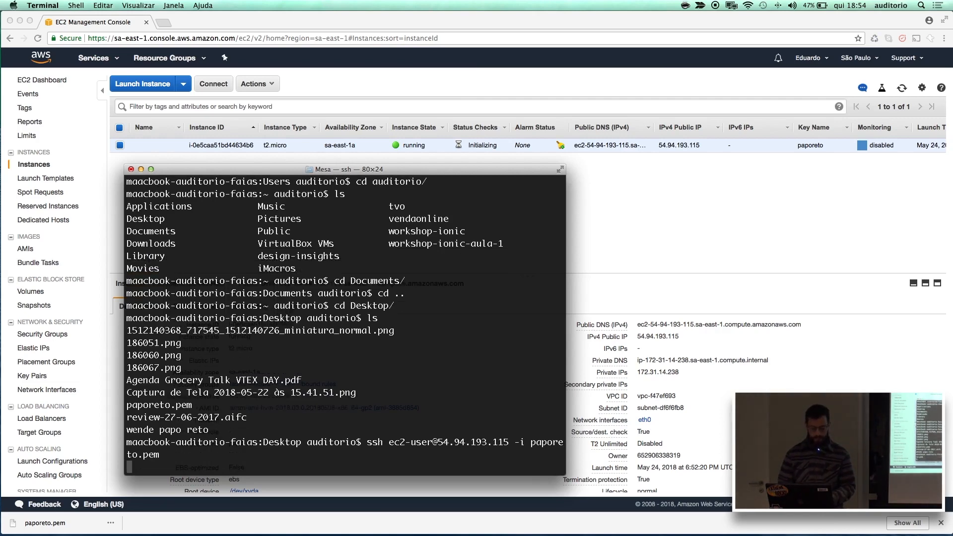
type("yes")
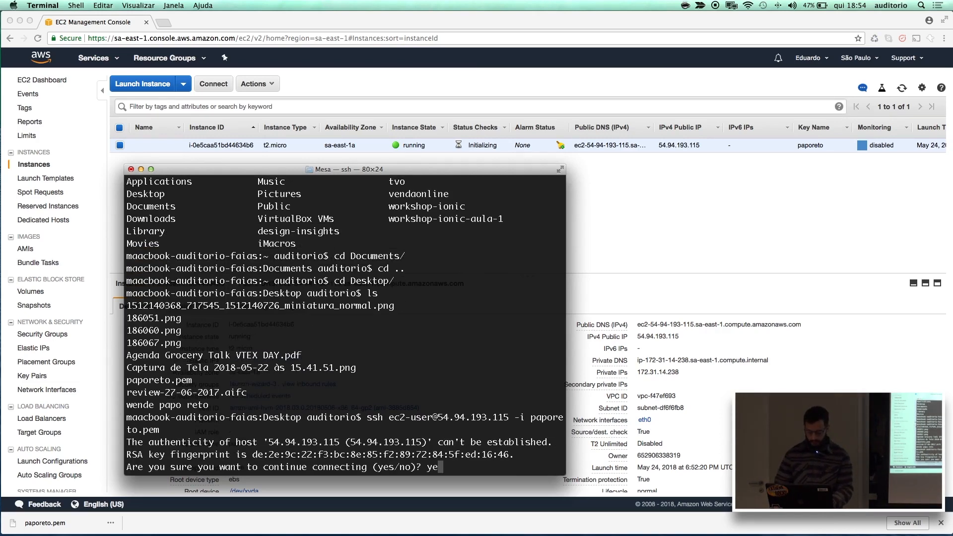
key("Return")
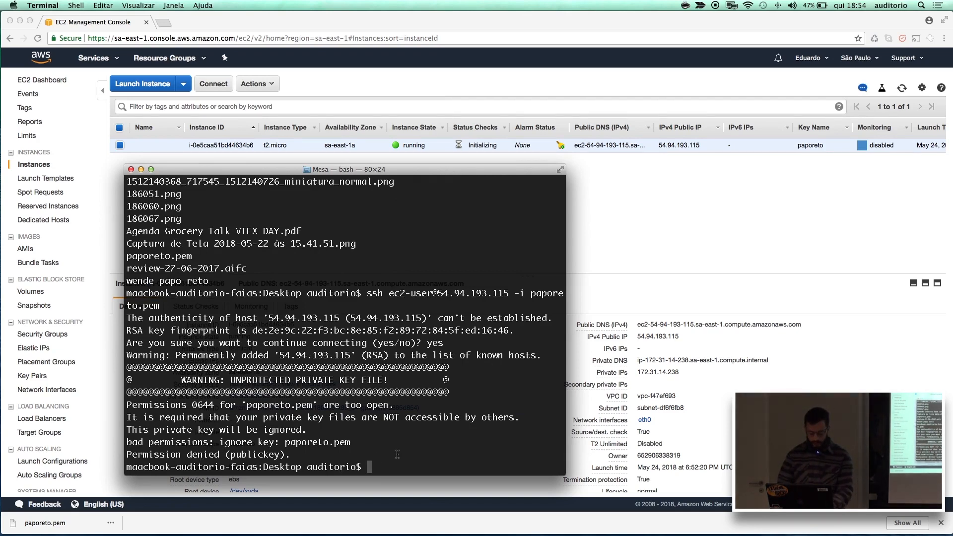
Change the permissions of paporeto.pem to 777 with chmod.
type("chmod 400")
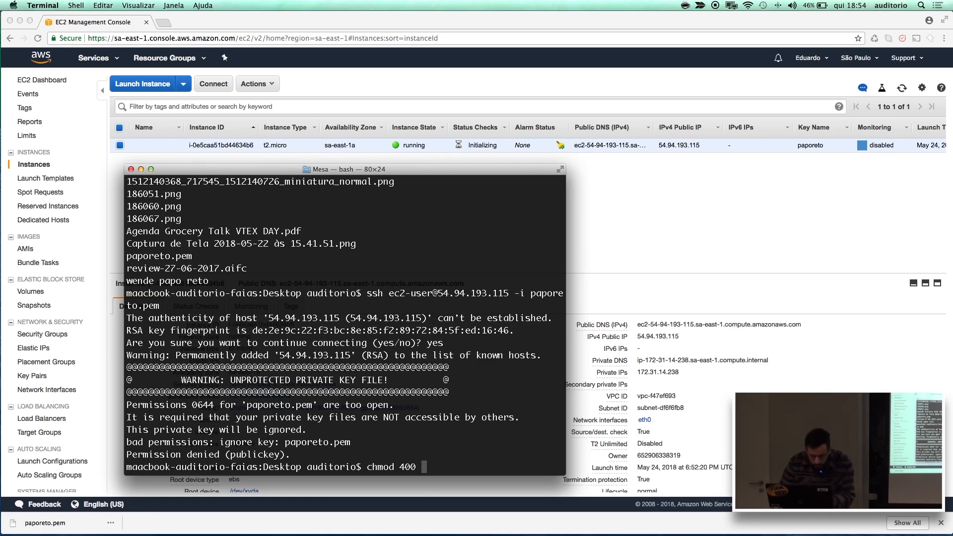
key("BackSpace")
key("BackSpace")
key("BackSpace")
key("BackSpace")
type("777")
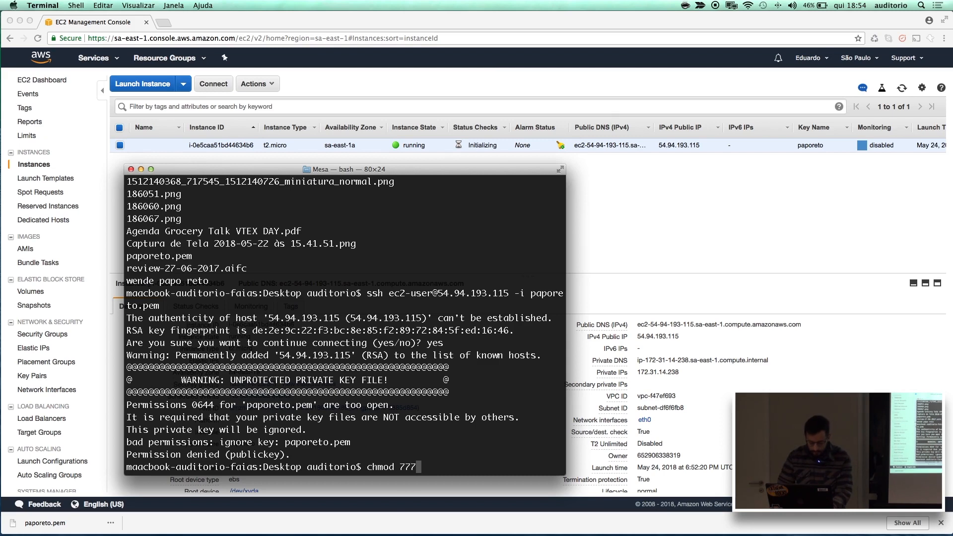
type(" paporeto.pem")
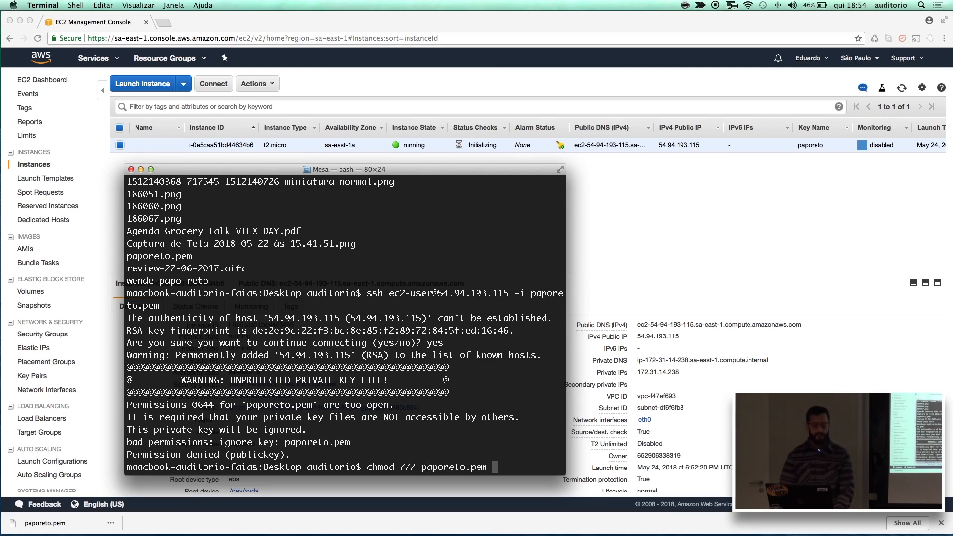
key("Return")
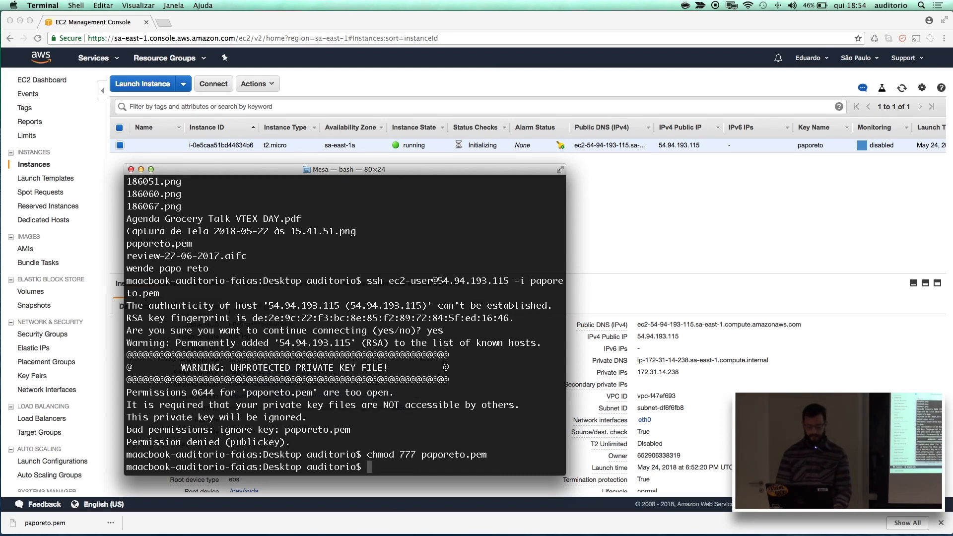
Retry the SSH connection to the instance with the 777 key file and examine the response about its permissions.
key("Up")
key("Up")
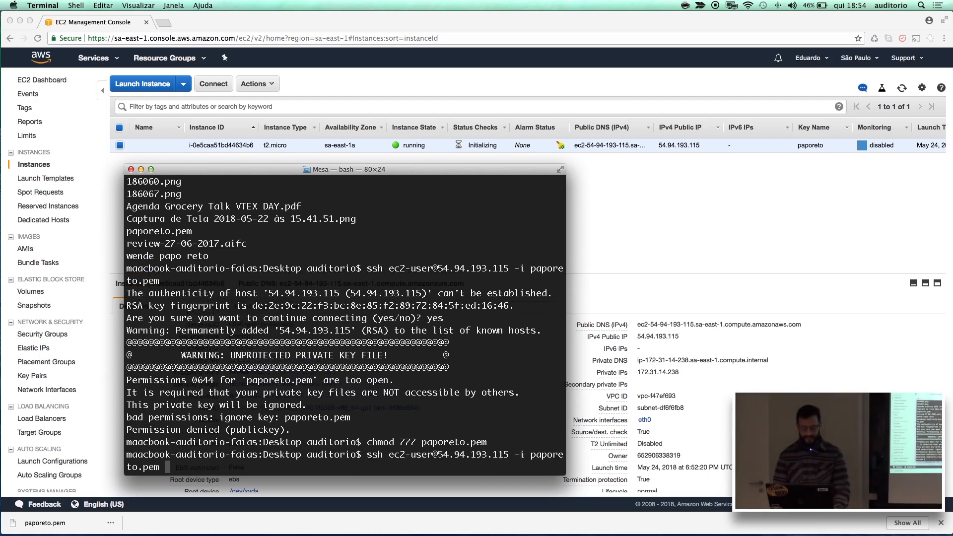
key("Return")
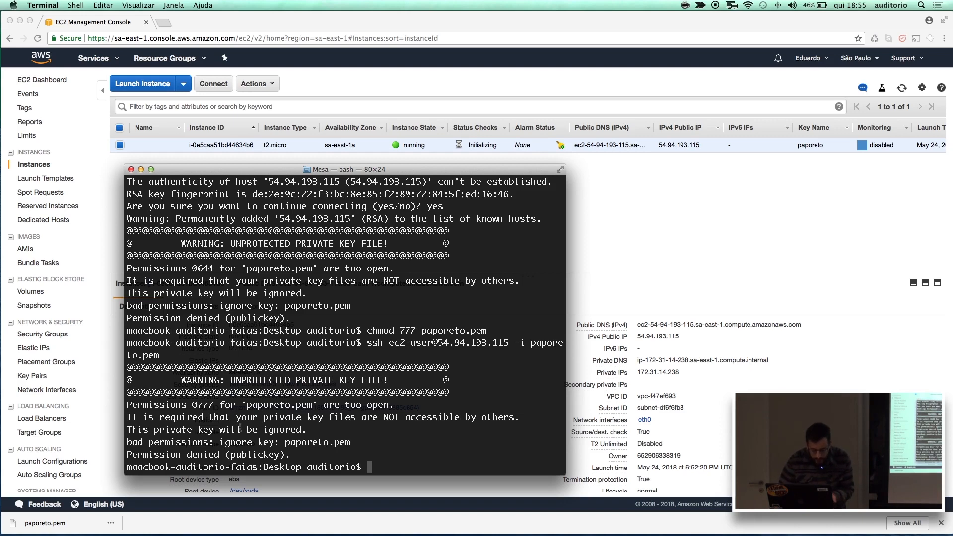
left_click_drag(395, 404, 196, 406)
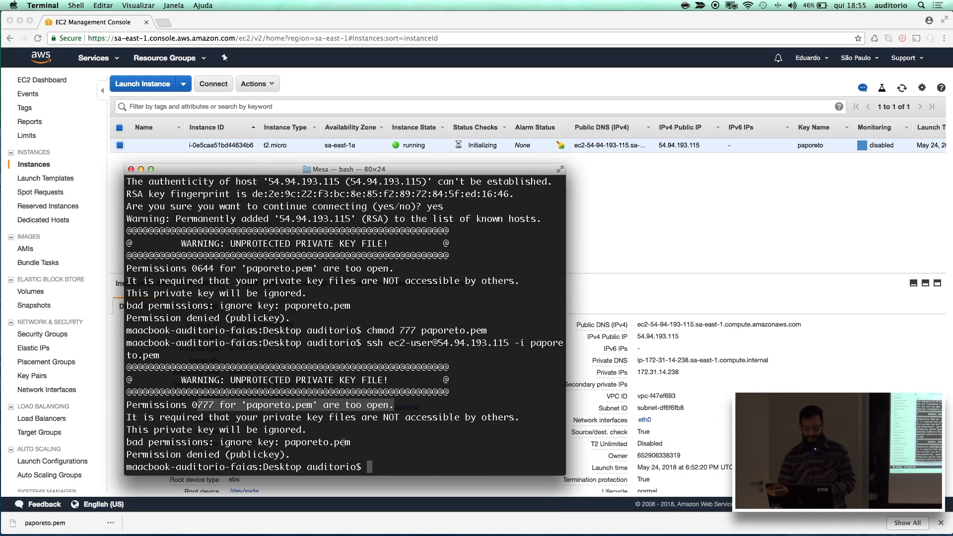
Restrict the permissions of paporeto.pem to 400 with chmod.
type("chmod 400 p")
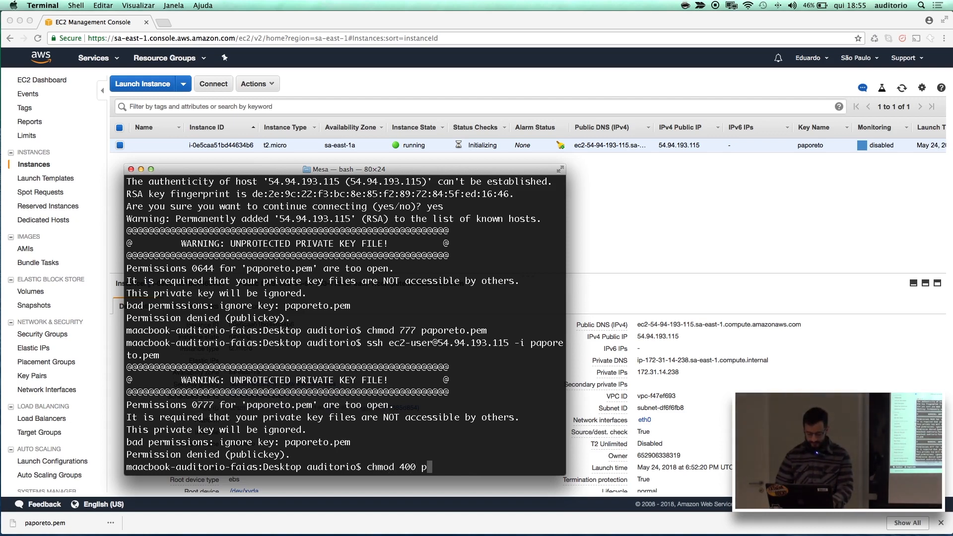
key("BackSpace")
type("ap")
key("BackSpace")
type("apo")
key("Tab")
key("Return")
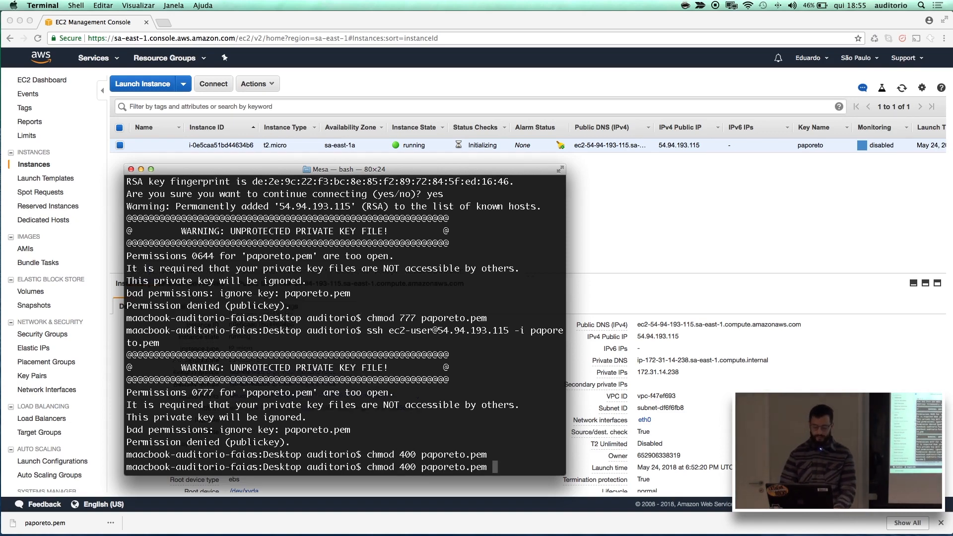
key("Up")
key("Up")
key("Return")
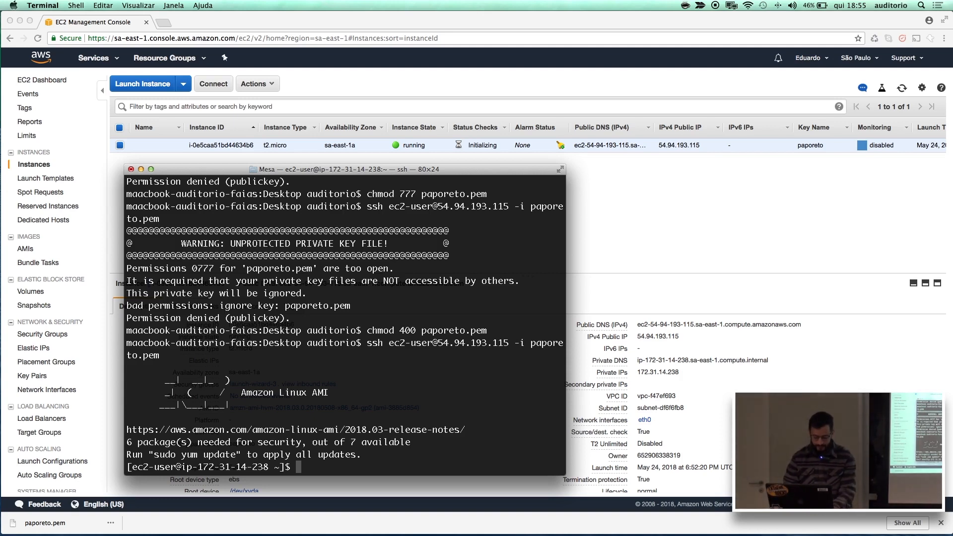
Switch to the root user with sudo su and install httpd through yum with automatic confirmation (-y).
type("sudo su")
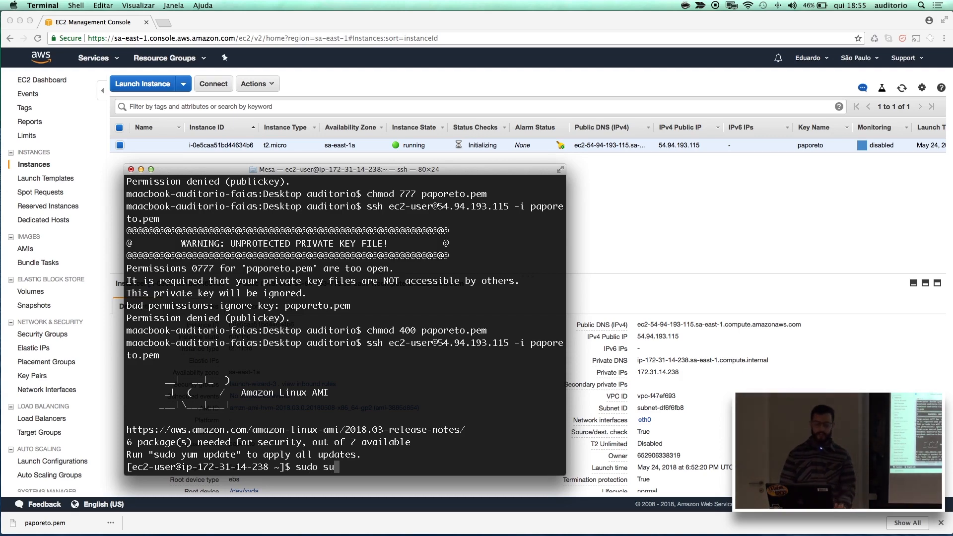
key("Return")
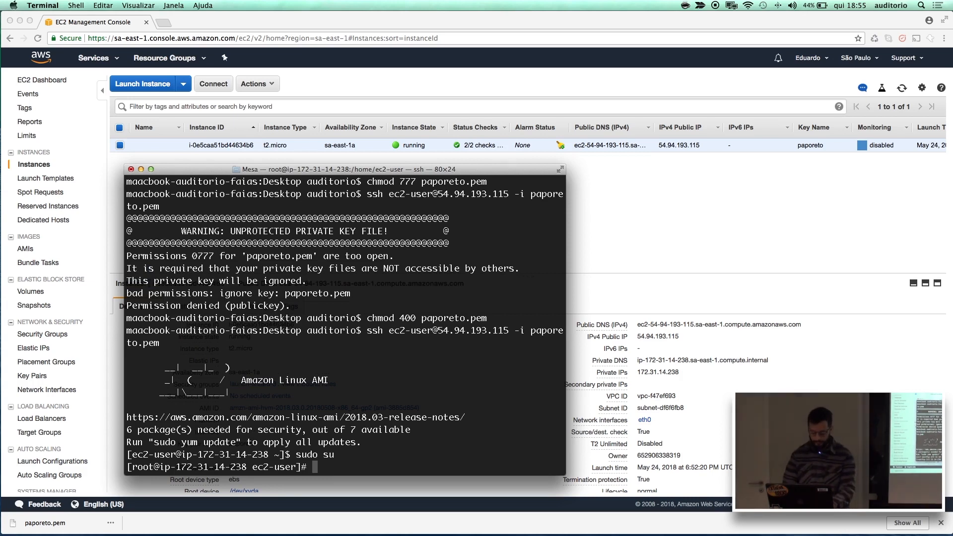
type("yu")
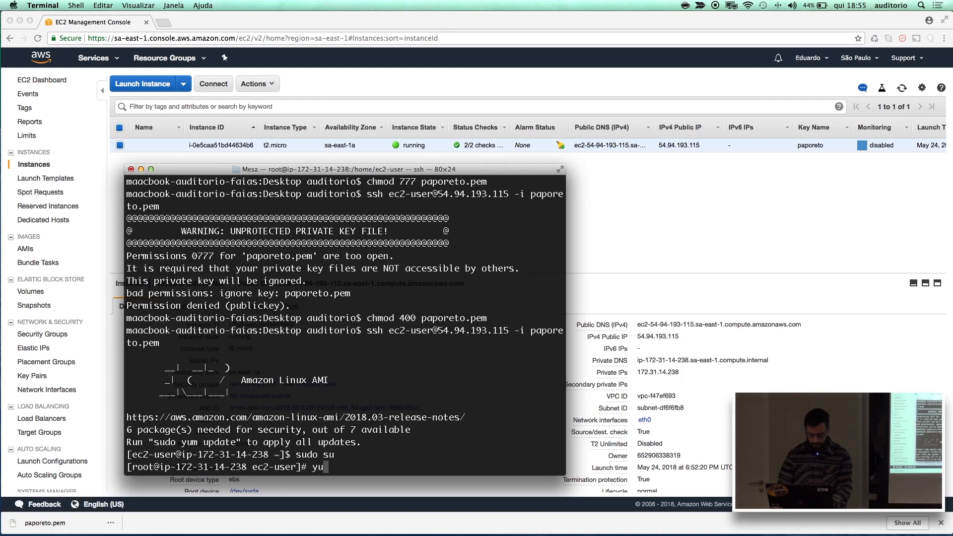
type("m install httpd")
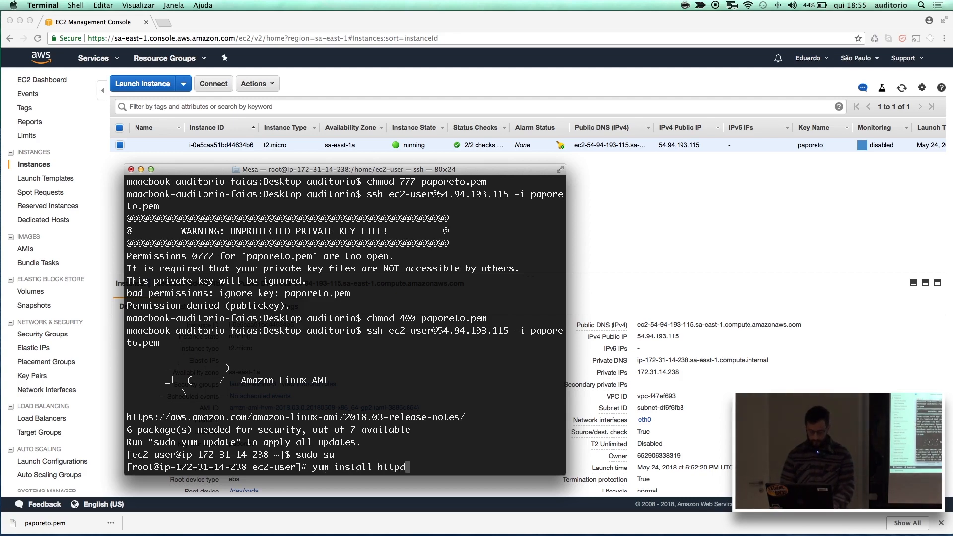
type(" -y")
key("Return")
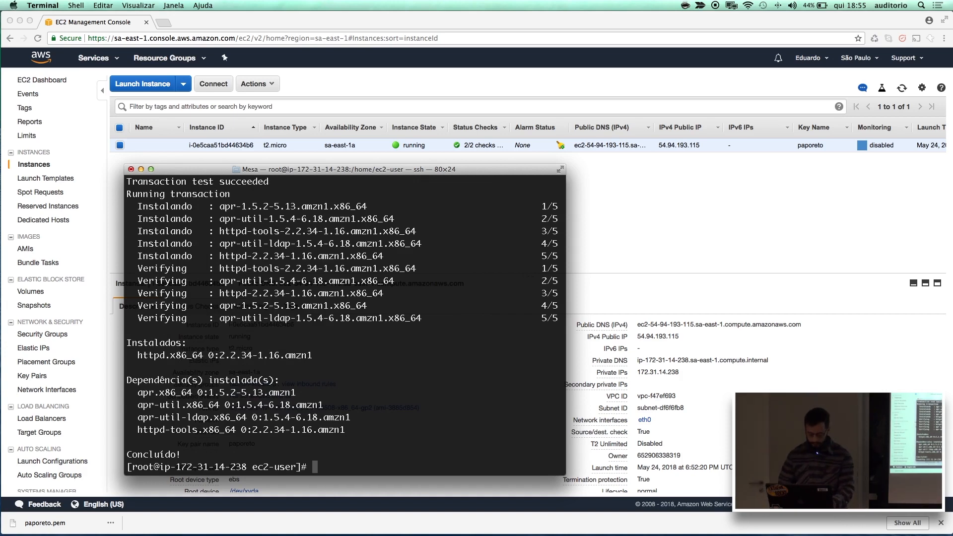
Change to the web server's /var/www/html/ directory.
type("cd /va")
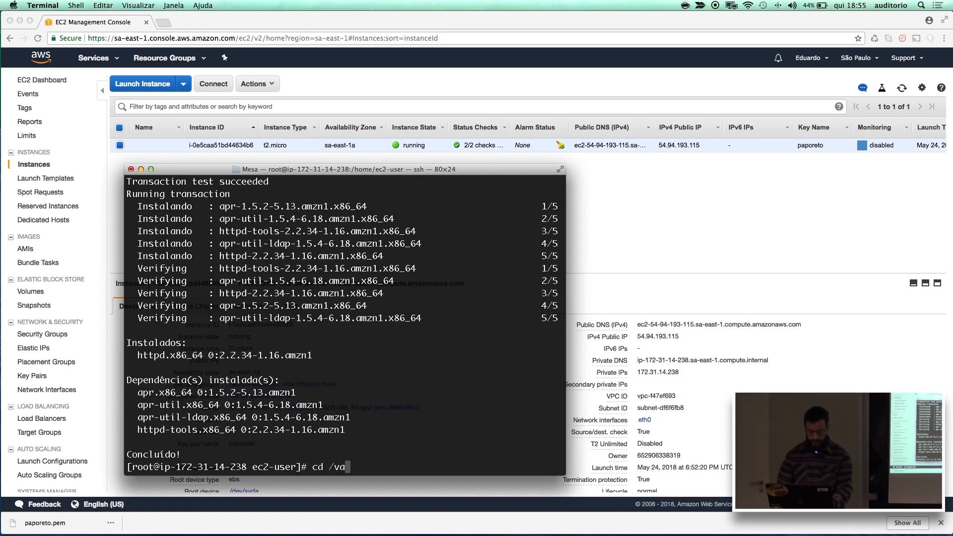
type("r/www/html/")
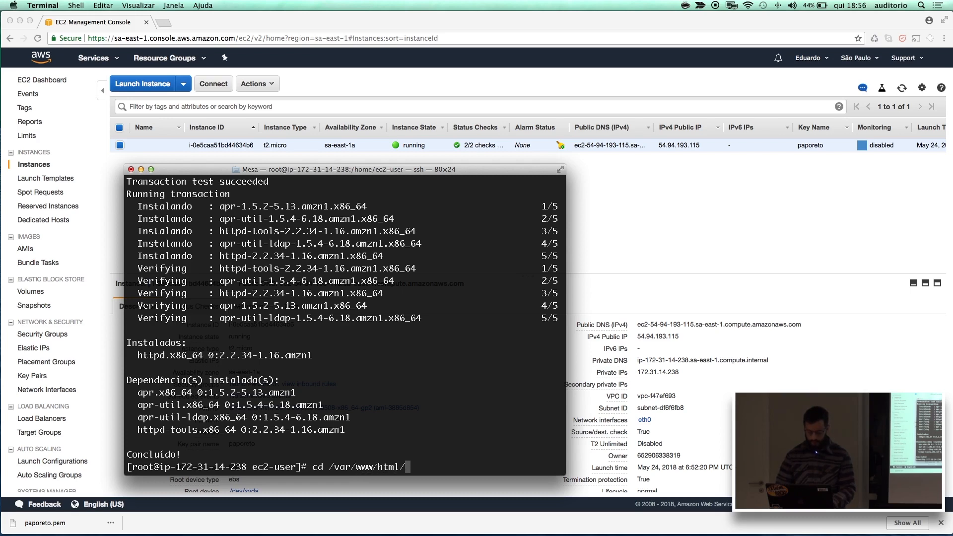
key("Return")
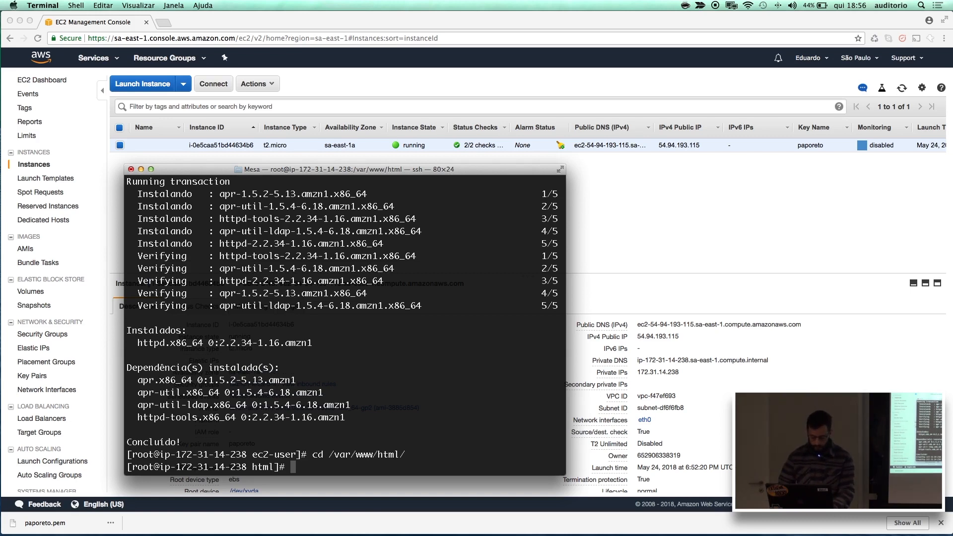
Create an empty index.html file in the web directory with touch.
type("vi")
key("BackSpace")
key("BackSpace")
type("touch index.html")
key("Return")
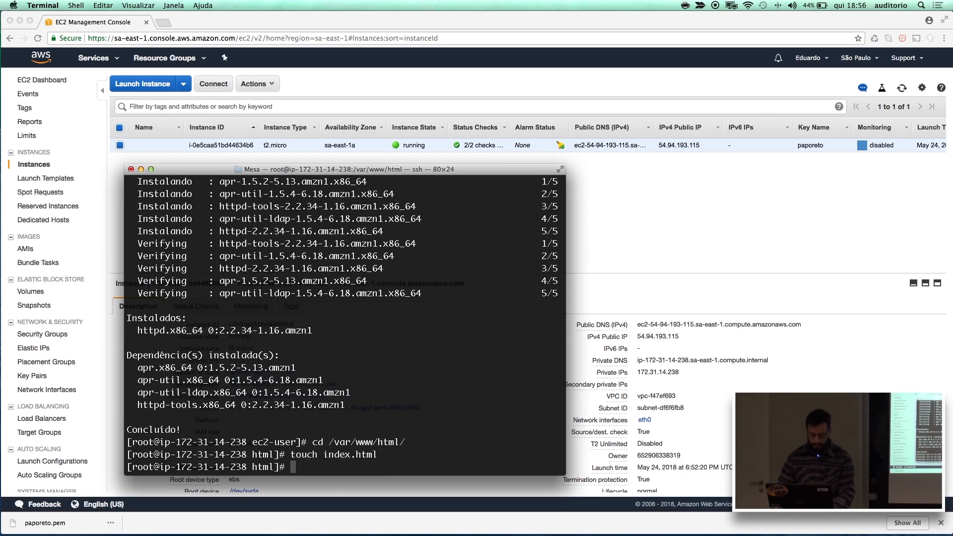
Open index.html for editing in vi.
type("subl inde")
key("BackSpace")
key("BackSpace")
key("BackSpace")
key("BackSpace")
key("BackSpace")
key("BackSpace")
key("BackSpace")
key("BackSpace")
key("BackSpace")
type("vi index.html")
key("Return")
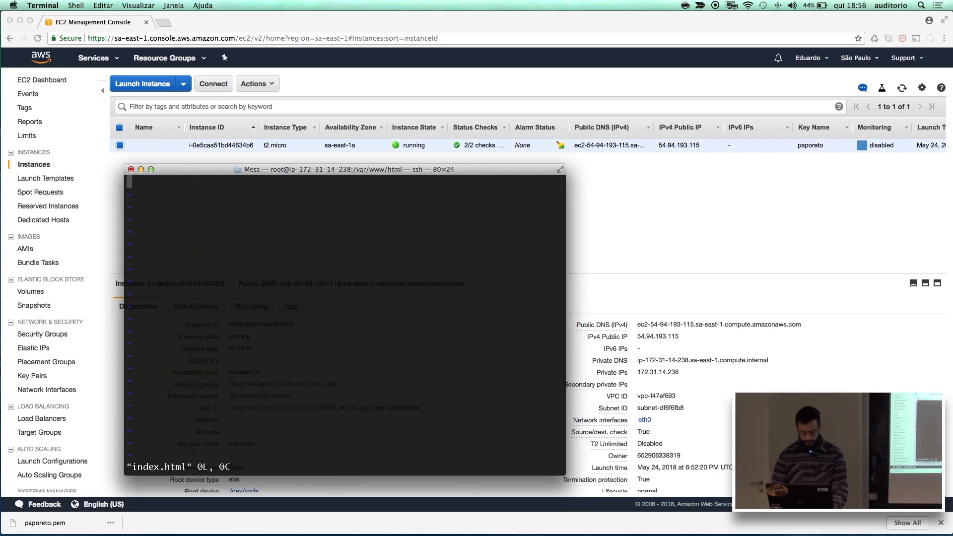
Write <html><h1>Papo reto da bluesoft</h1></html> into index.html, save it and quit vi, and print the file's contents with cat.
type("i")
type("<h")
type("tml>")
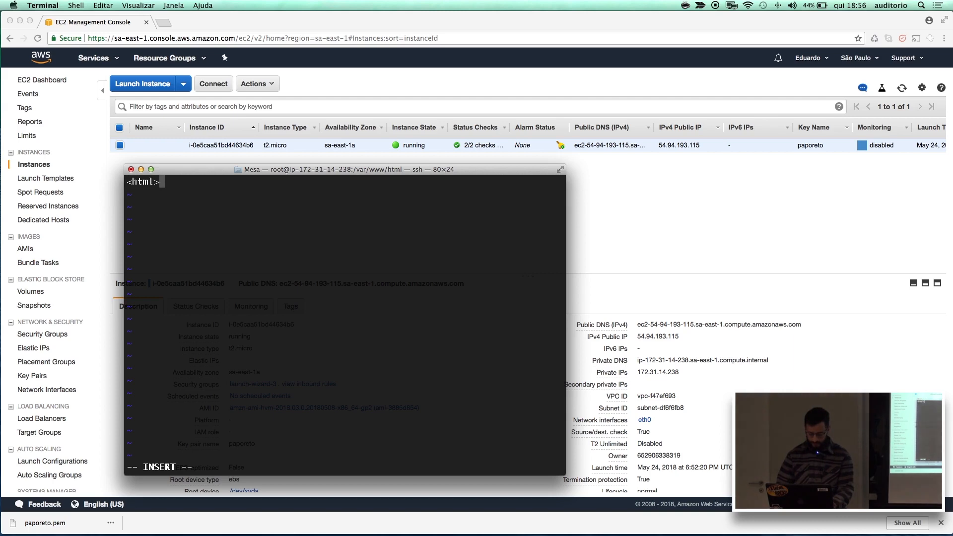
type("<h1>Papo reto ")
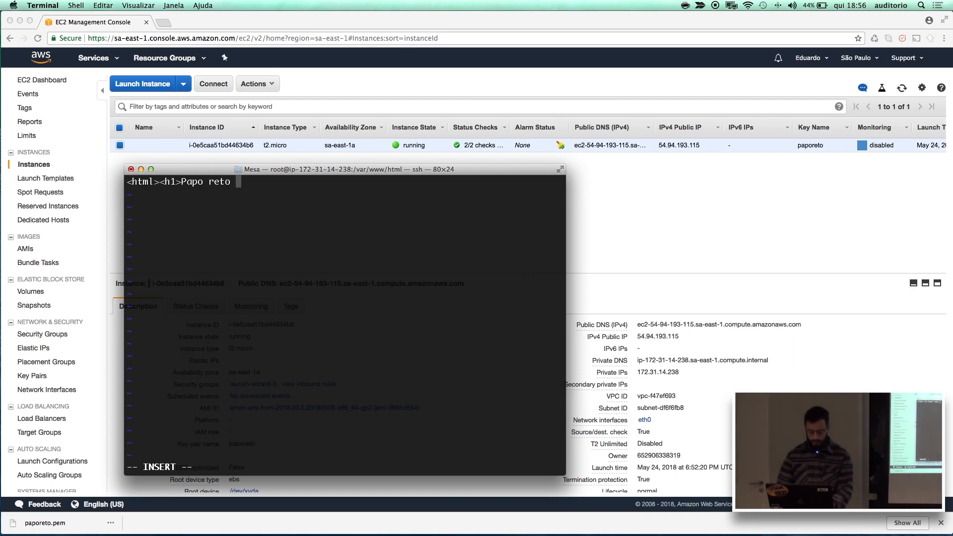
type("da bluesoft")
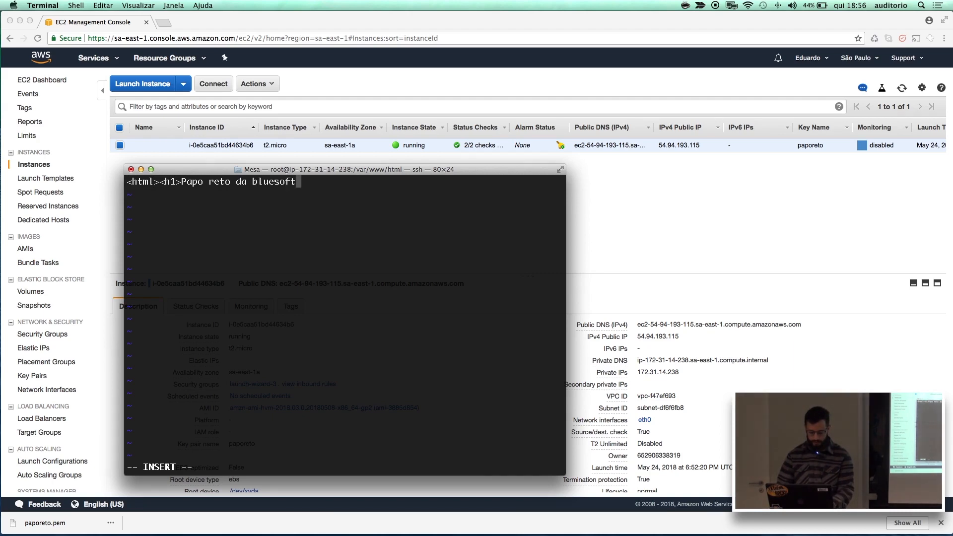
type("</h1>")
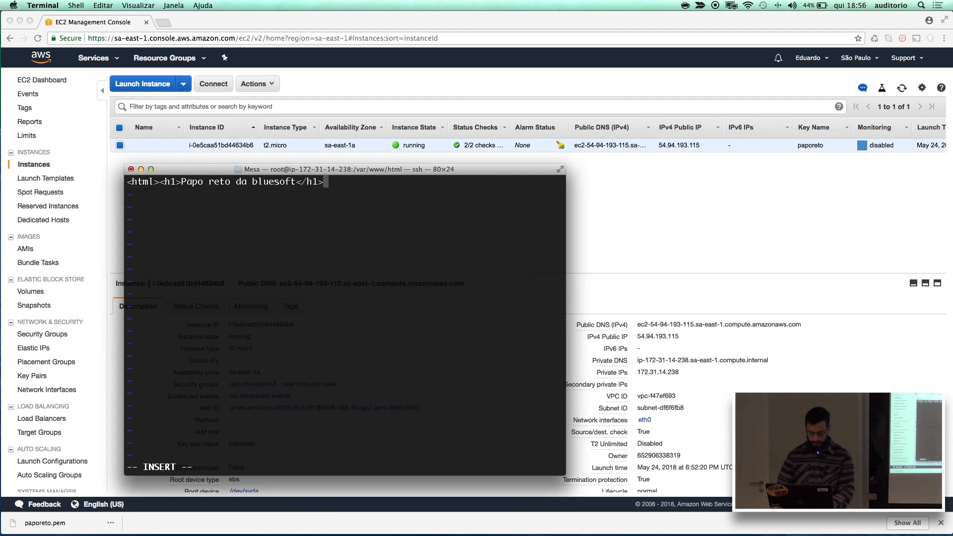
type("</h")
type("tml>")
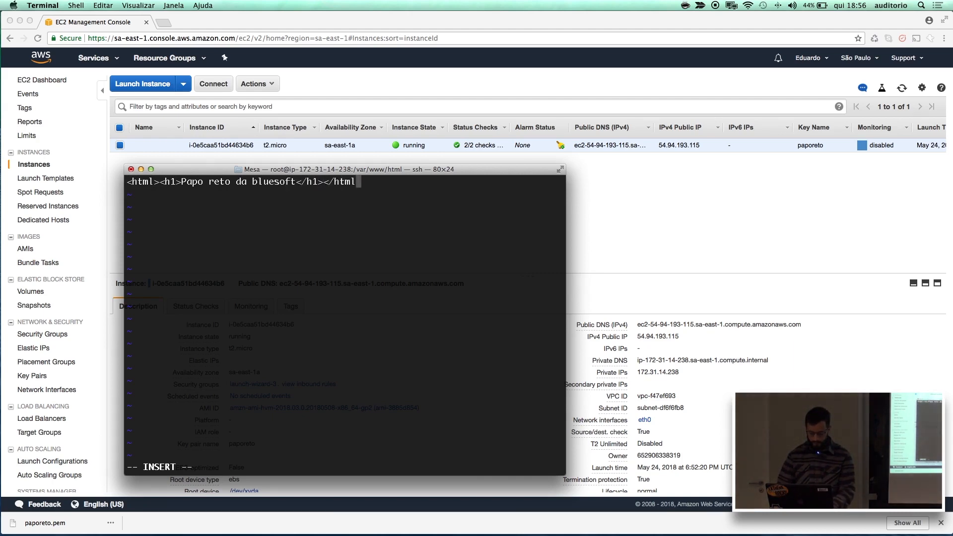
key("Escape")
type(":wq")
key("Return")
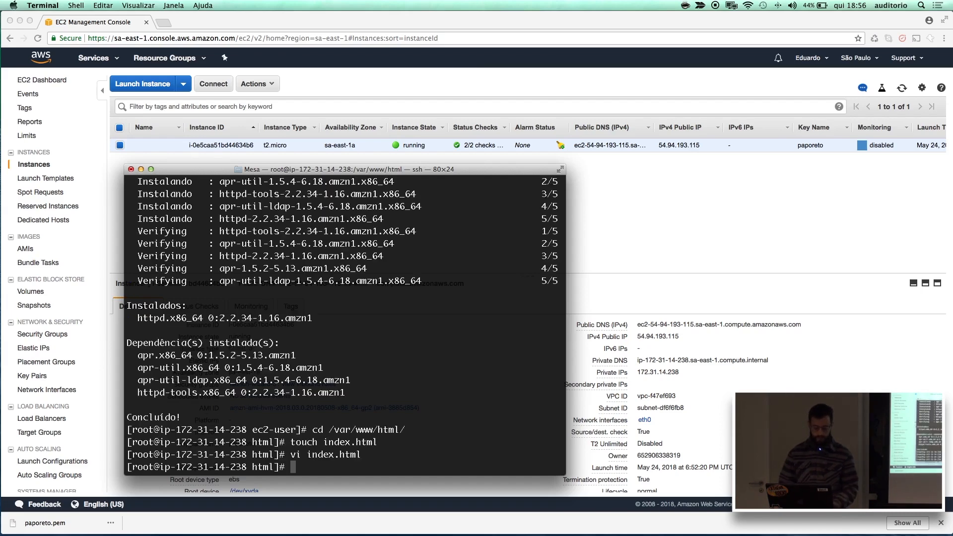
type("cat index.html")
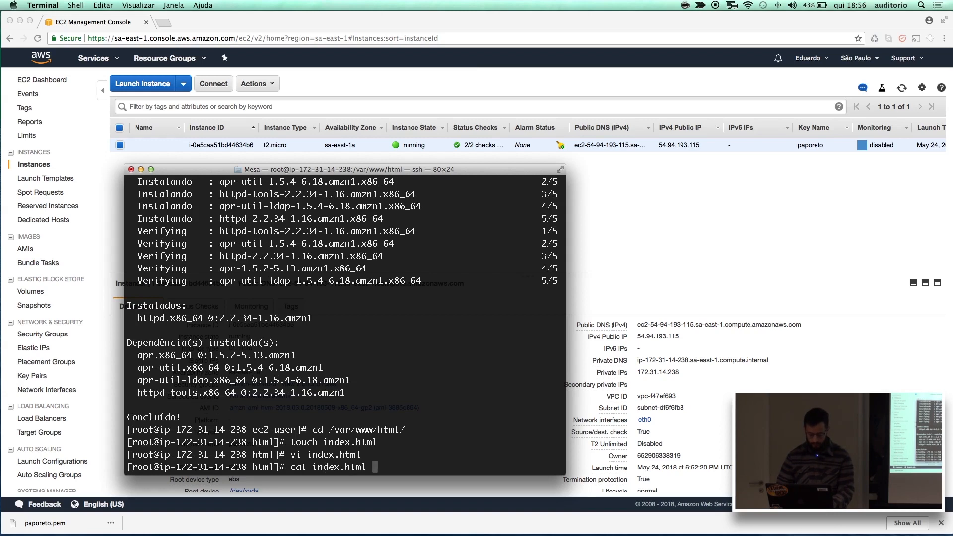
key("Return")
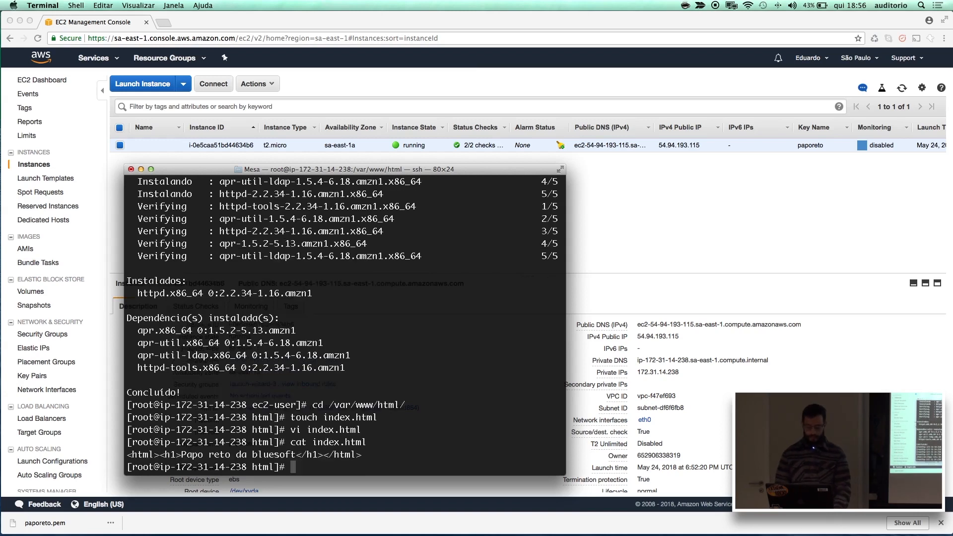
Start the web server on the instance with service httpd start.
type("service httpd start")
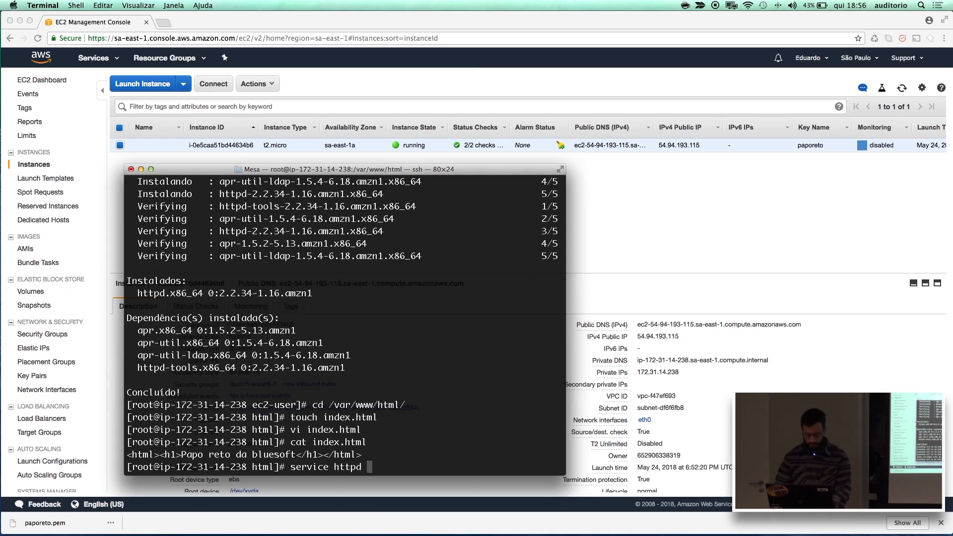
key("Return")
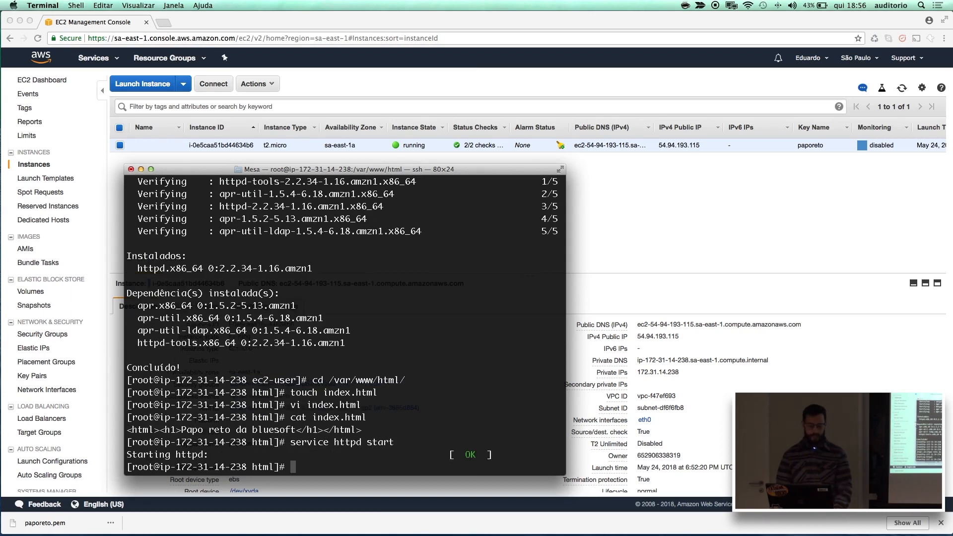
Copy the instance's public DNS address from the EC2 console in Chrome and open it in a new browser tab.
left_click(660, 270)
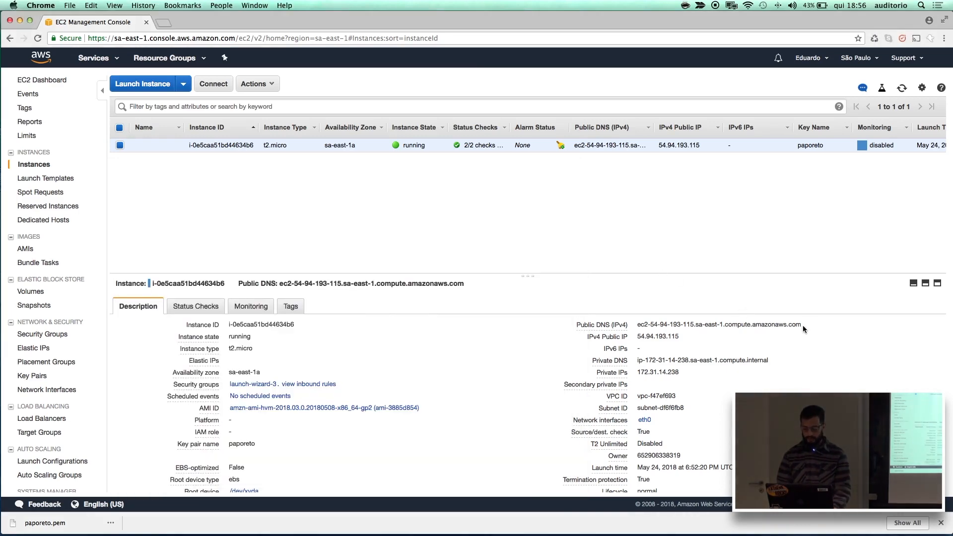
left_click_drag(801, 326, 638, 326)
key("super+c")
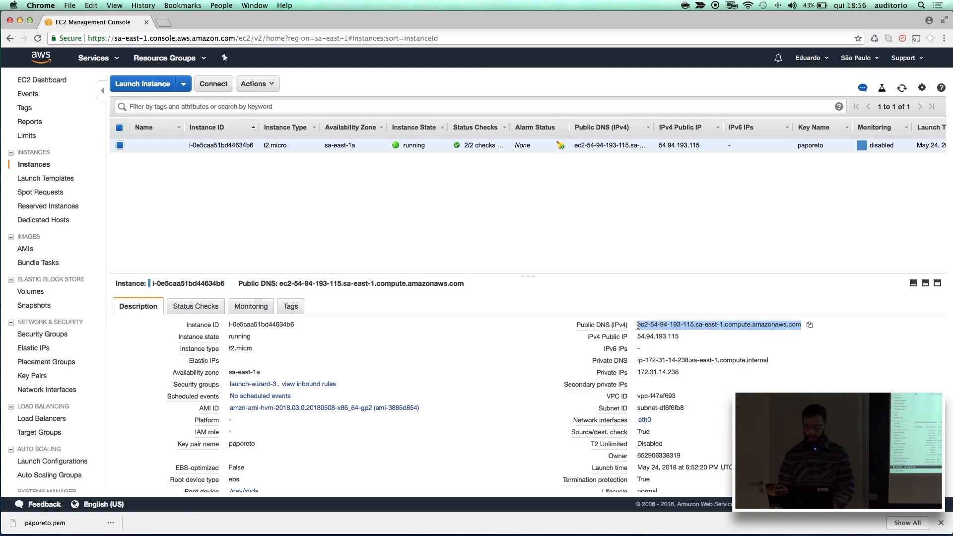
left_click(167, 23)
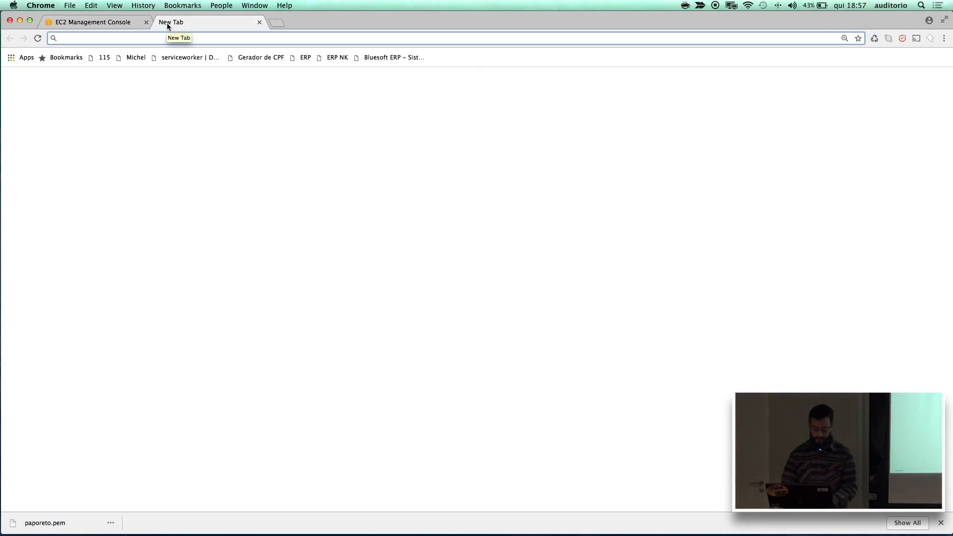
key("super+v")
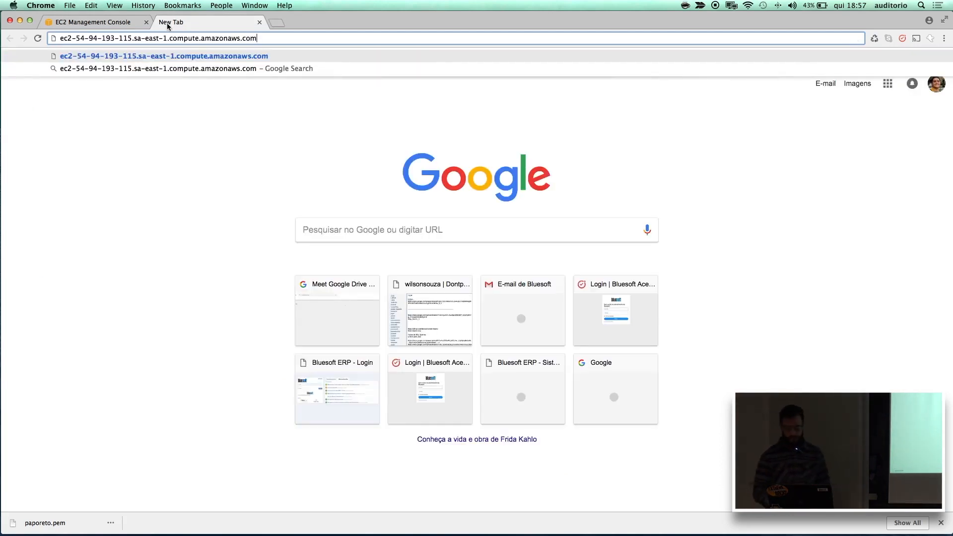
key("Return")
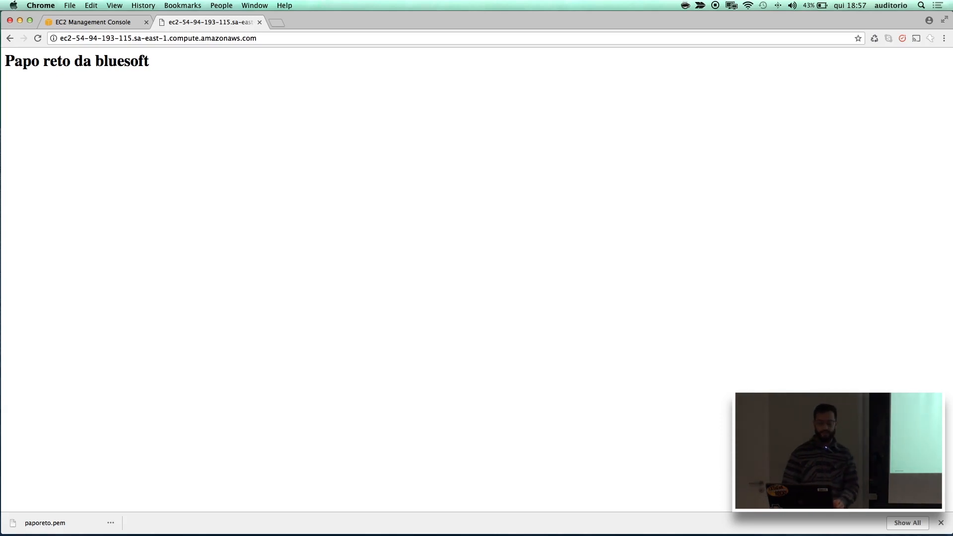
Look at the Elastic Block Store volumes in the EC2 console and return to the instances list.
left_click(98, 26)
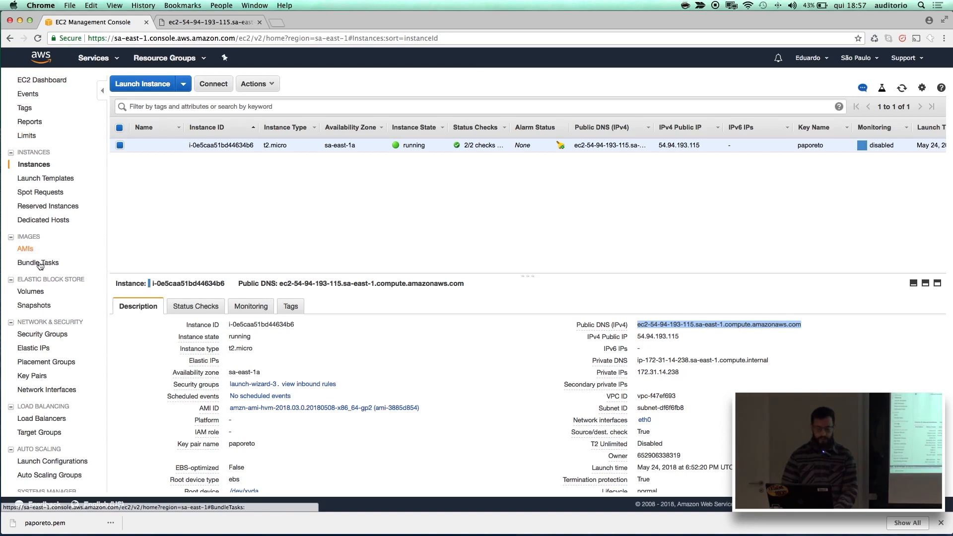
left_click(35, 293)
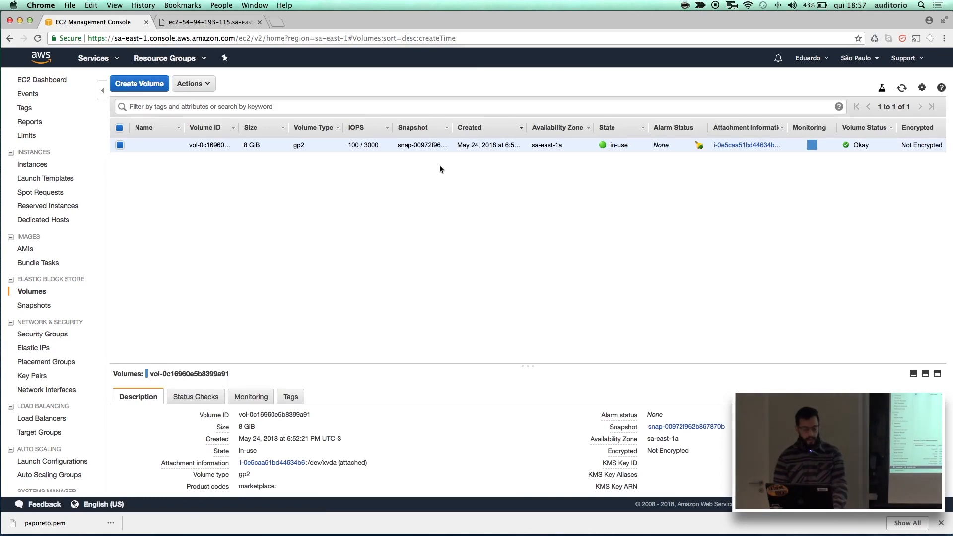
left_click(47, 165)
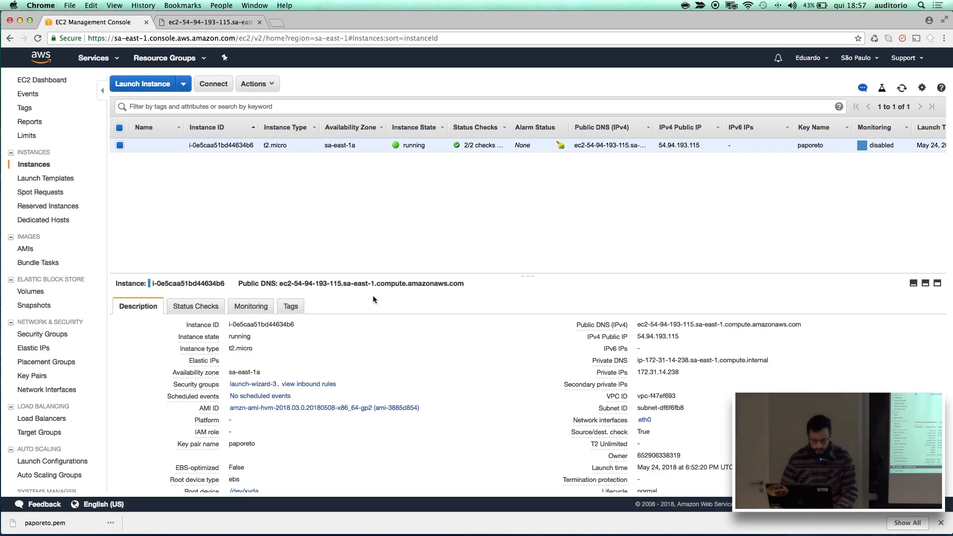
View the instance's inbound rules, open its launch-wizard-3 security group for inbound rule editing, and dismiss the notification.
left_click(322, 385)
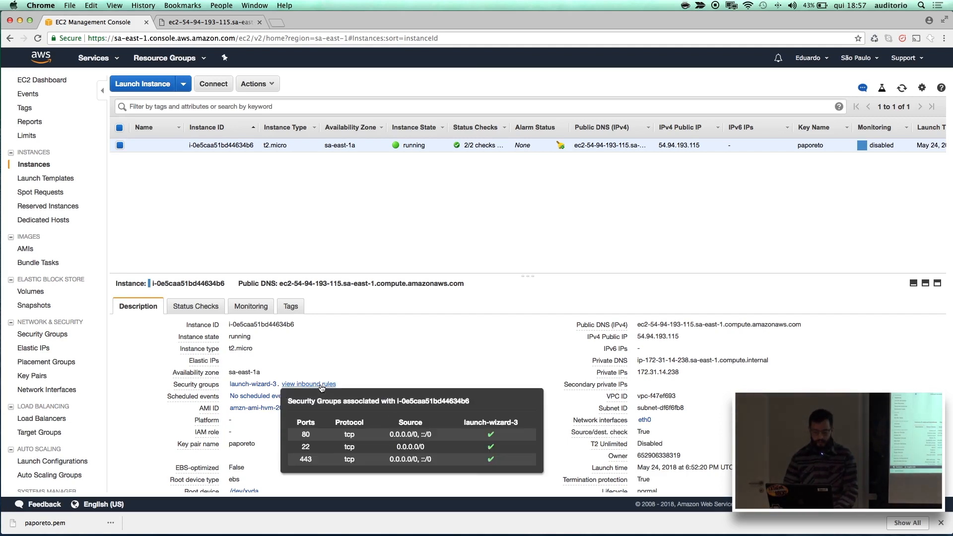
left_click(261, 383)
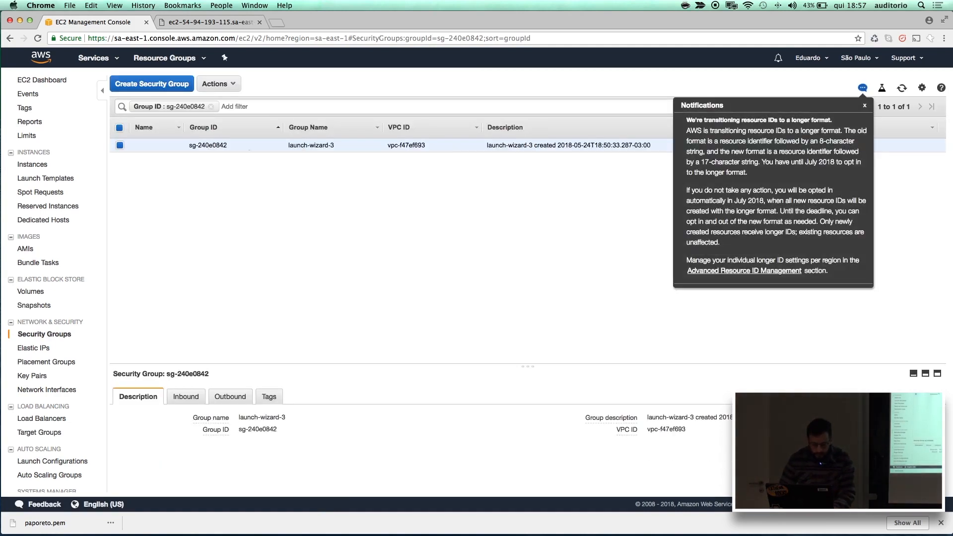
left_click(225, 84)
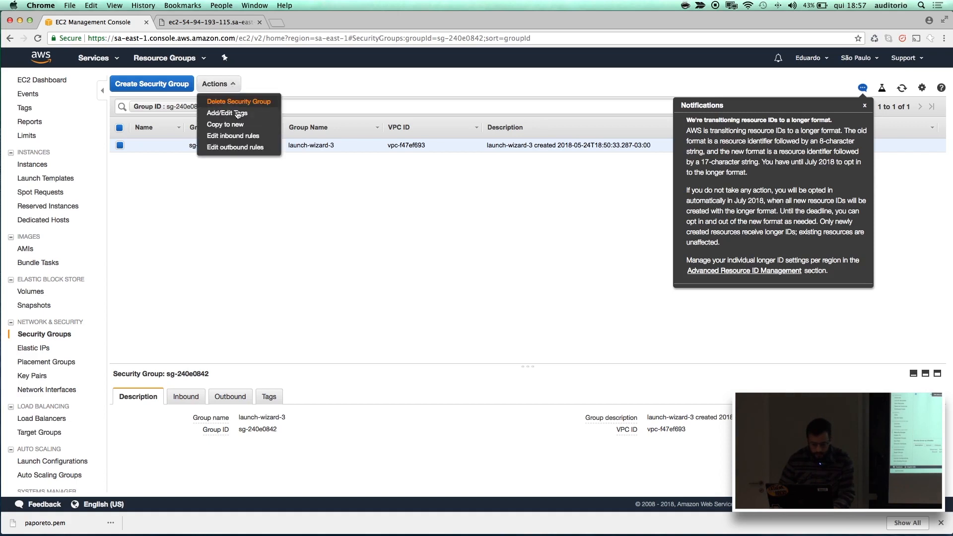
left_click(239, 137)
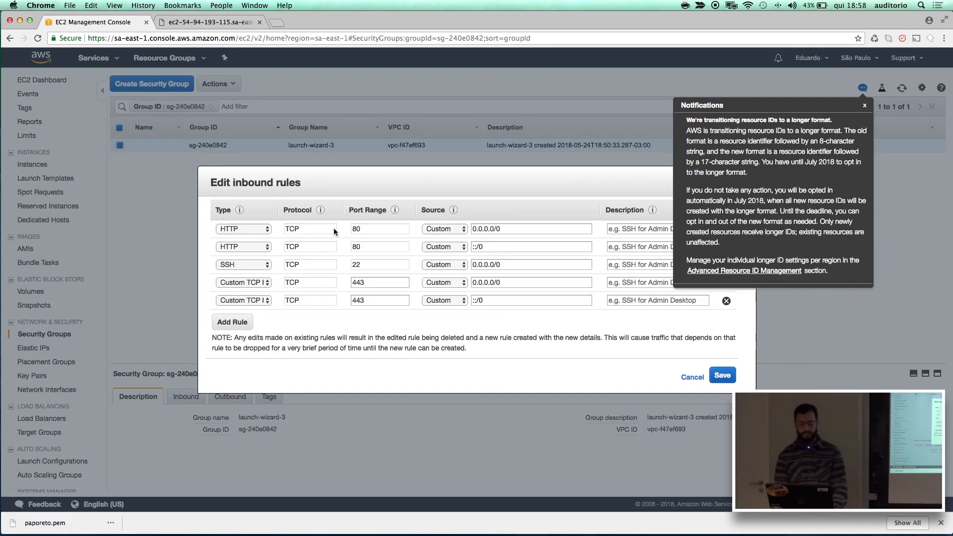
left_click(866, 106)
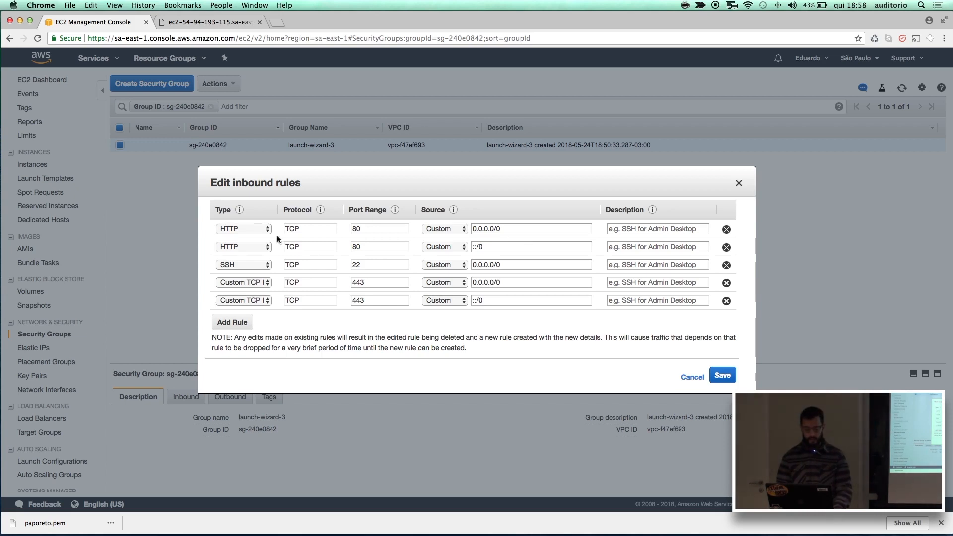
Delete both HTTP port 80 rules and both custom TCP port 443 rules from launch-wizard-3, keeping only SSH, and save.
left_click(725, 247)
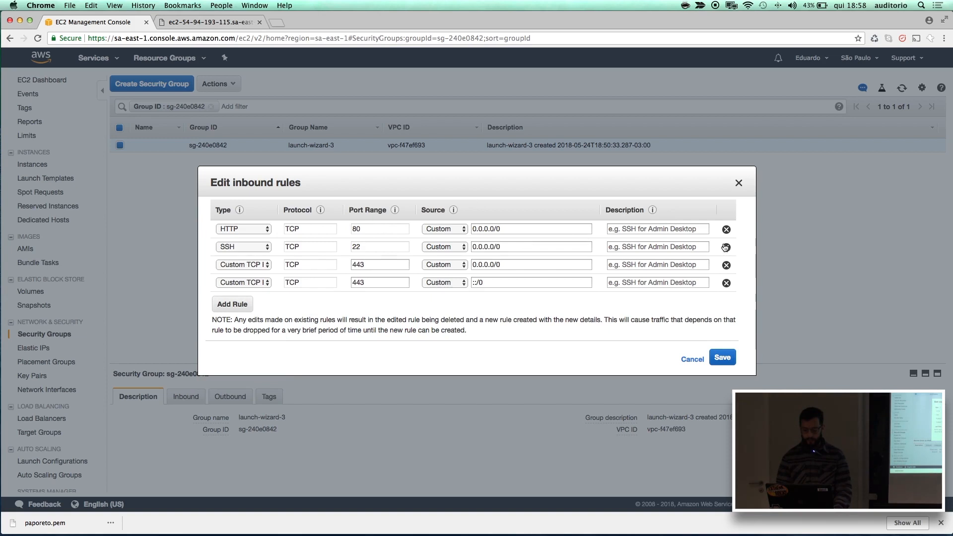
left_click(726, 229)
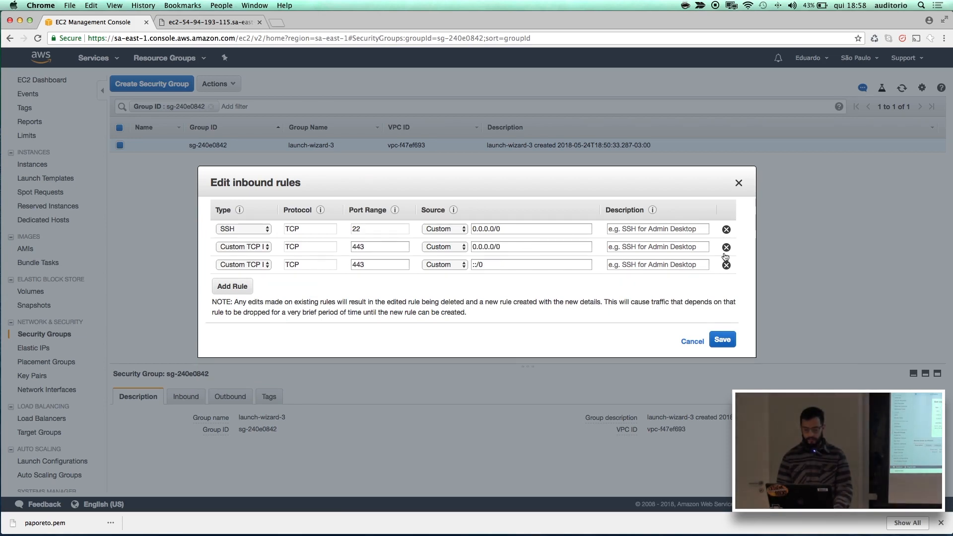
left_click(725, 247)
left_click(726, 247)
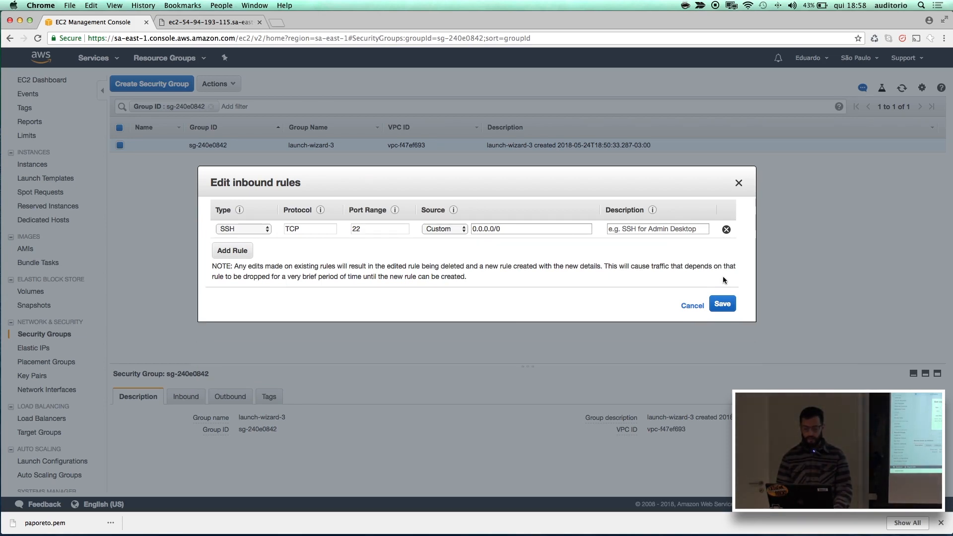
left_click(722, 304)
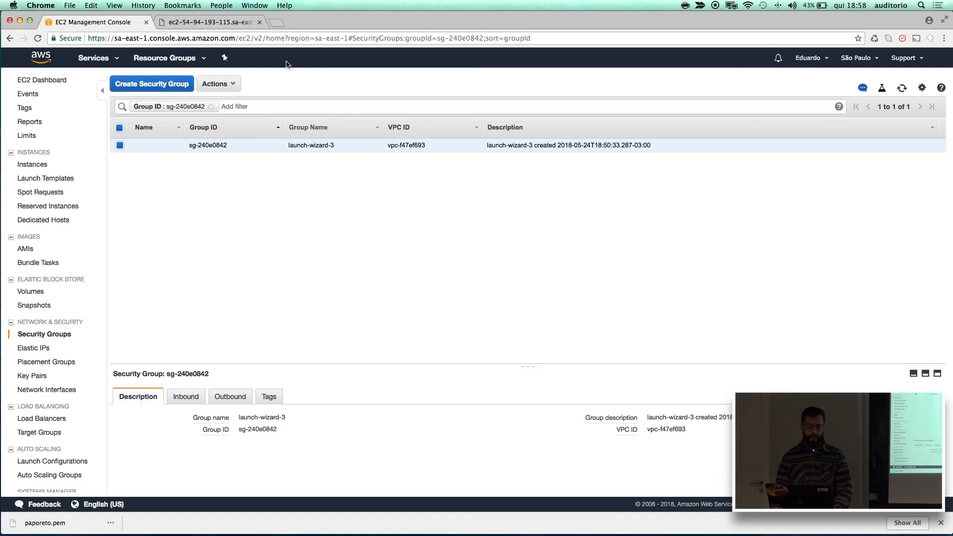
Request the instance's web page again in its browser tab to test access under the changed security group rules.
left_click(225, 24)
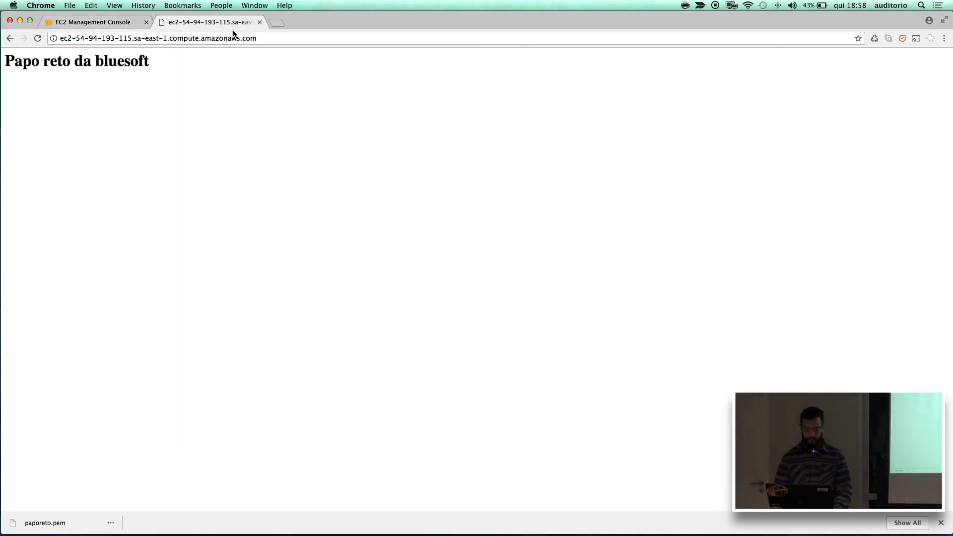
left_click(234, 36)
key("Return")
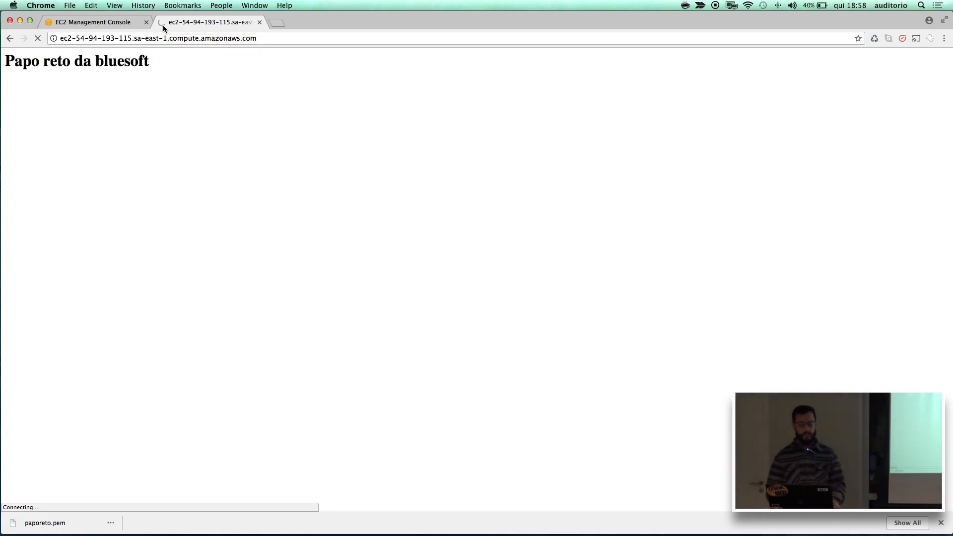
Try to terminate the running instance from the EC2 console, read the termination protection notice, and dismiss the dialog.
left_click(120, 24)
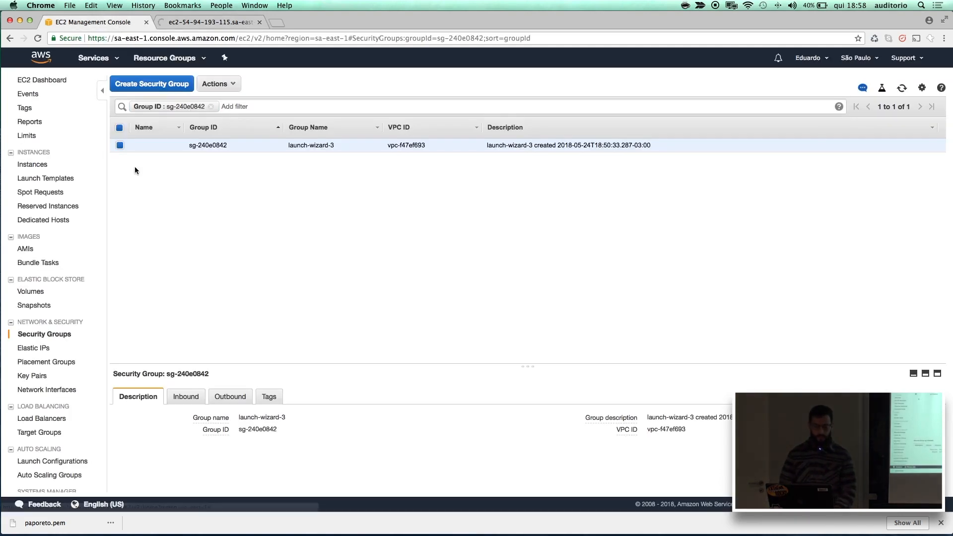
left_click(39, 168)
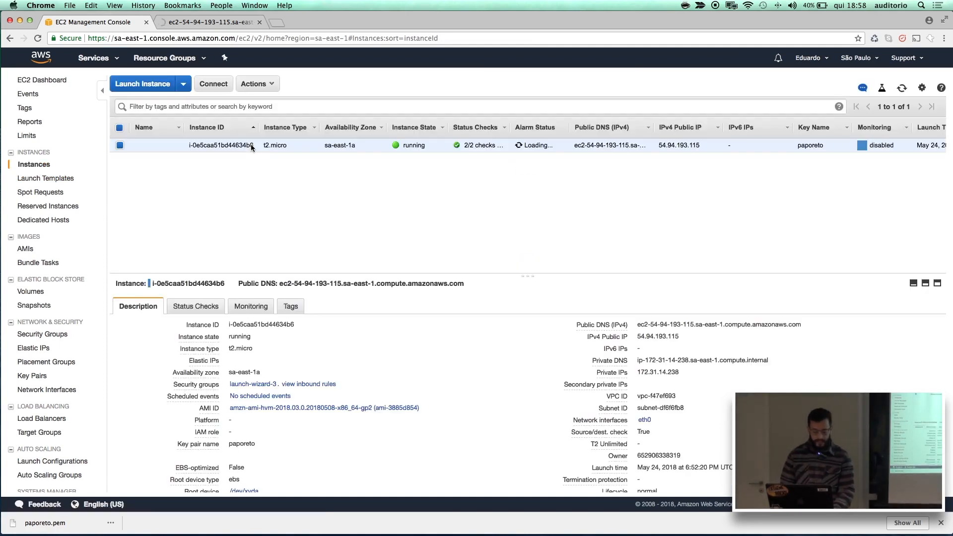
left_click(259, 90)
mouse_move(282, 144)
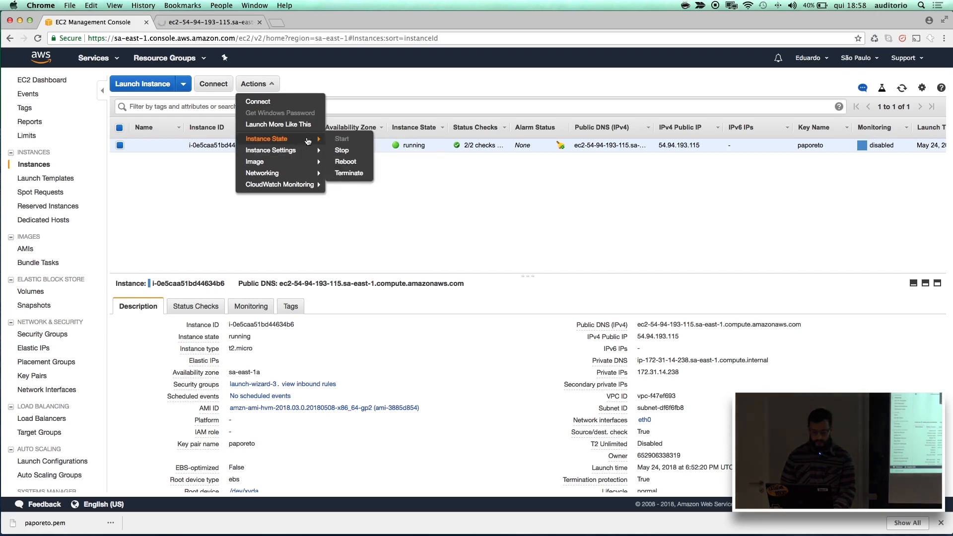
left_click(344, 174)
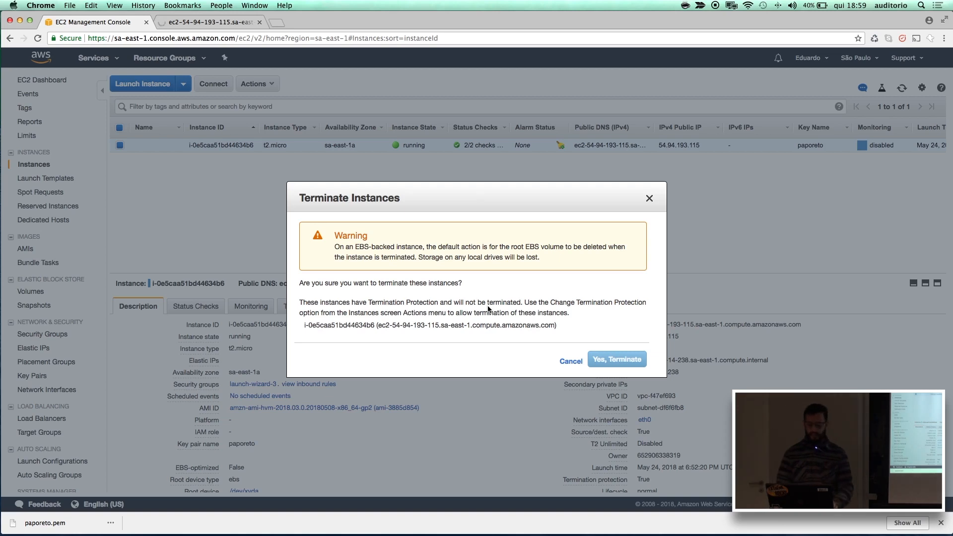
left_click_drag(347, 307, 486, 299)
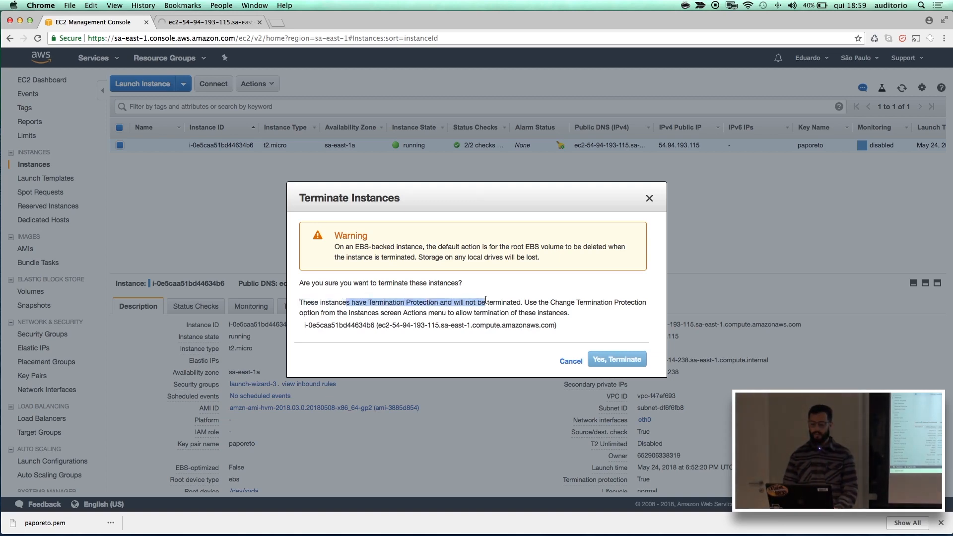
left_click(655, 199)
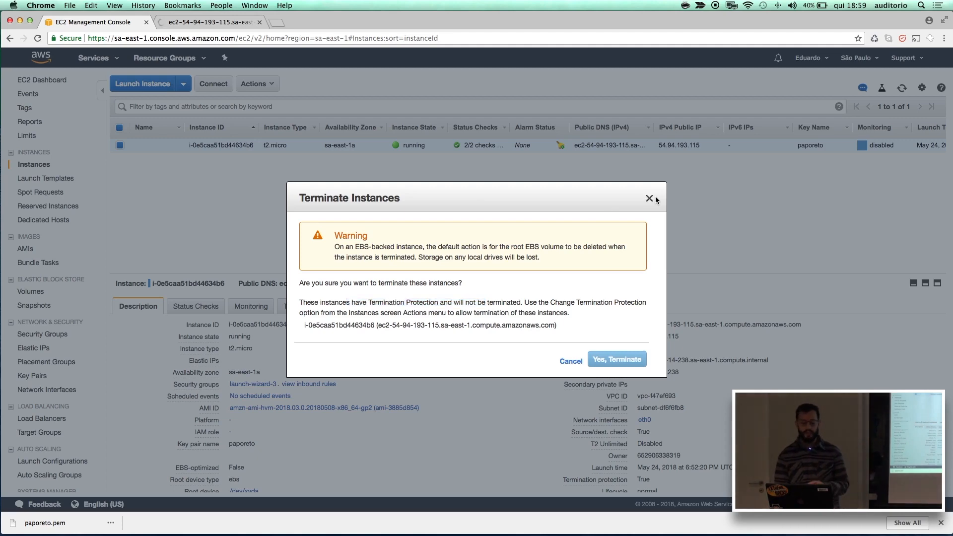
Close the termination dialog and disable termination protection for the running t2.micro instance.
left_click(649, 198)
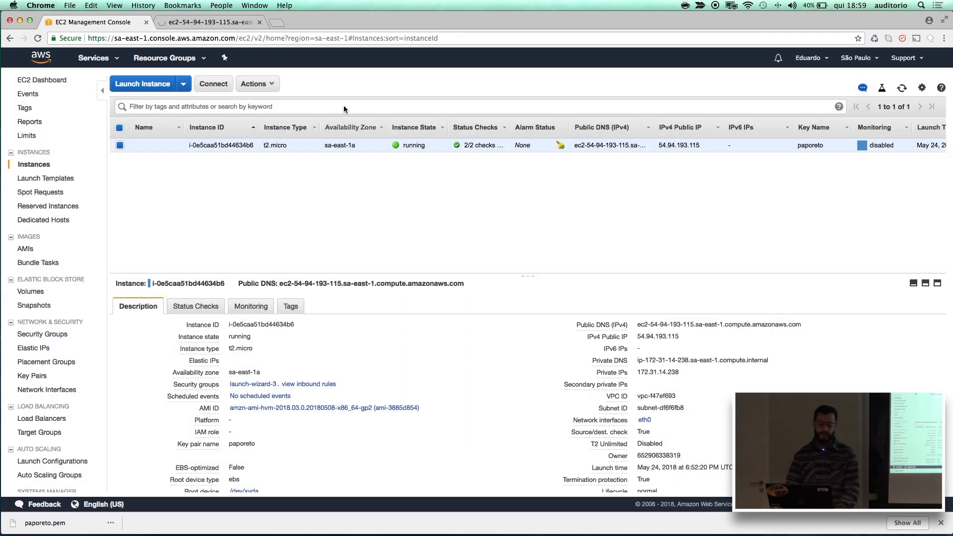
left_click(270, 89)
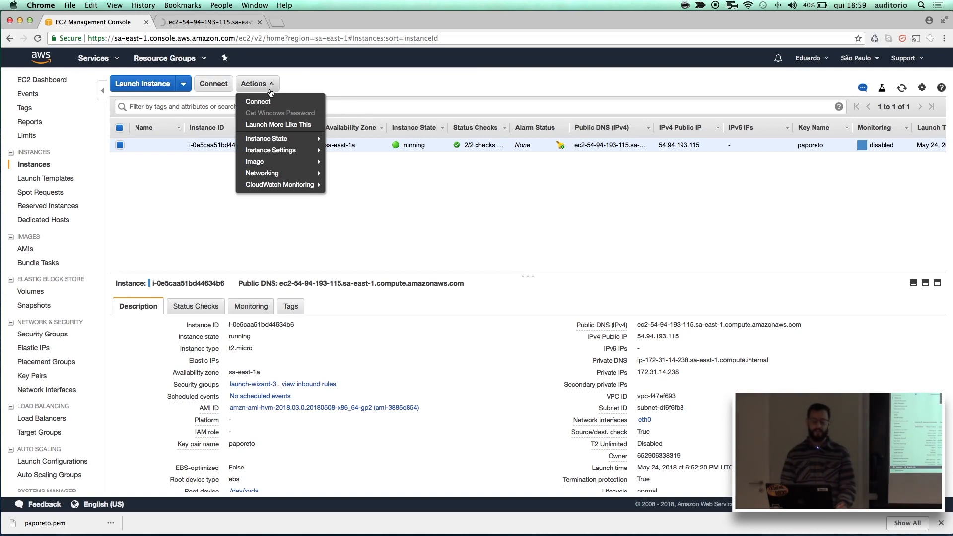
mouse_move(283, 138)
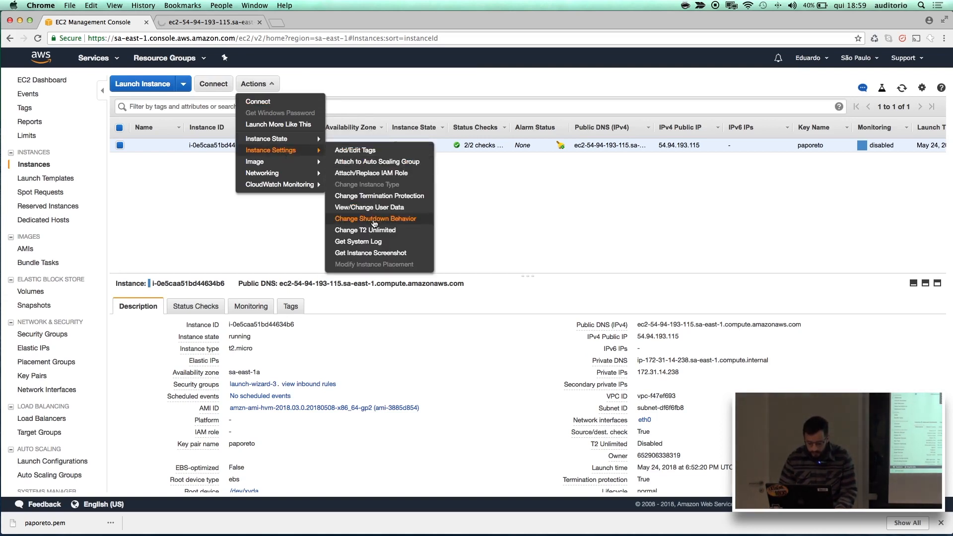
left_click(379, 196)
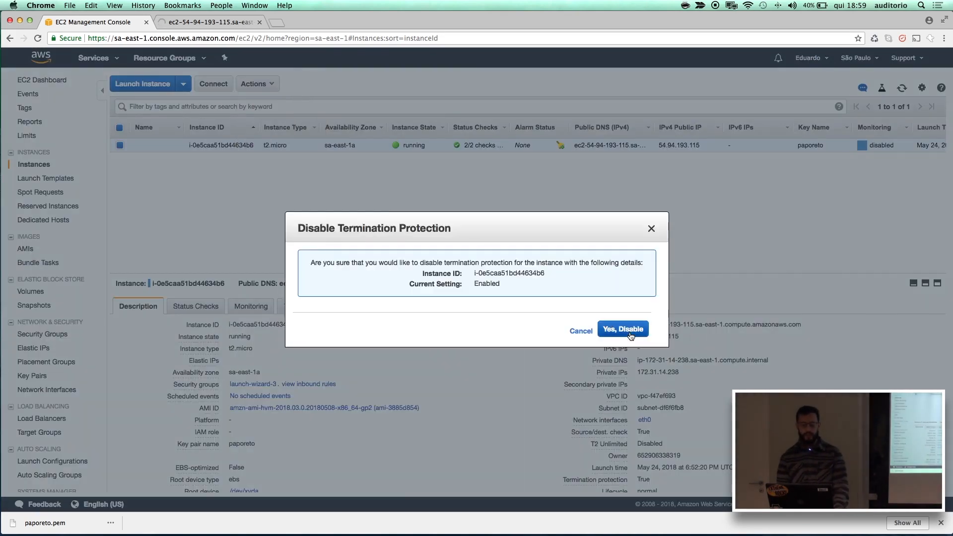
left_click(629, 333)
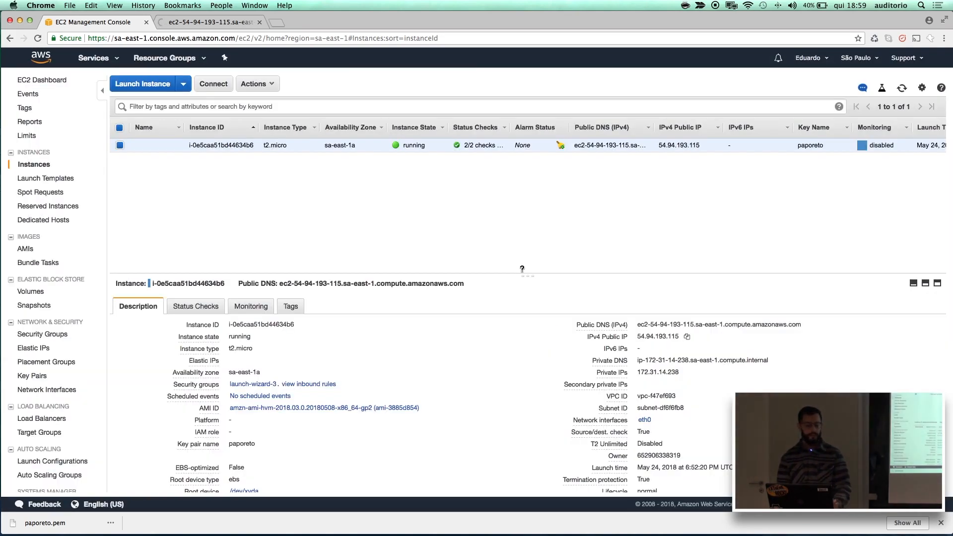
Terminate the t2.micro instance, then bring up the Terminal window with its SSH session and close it.
left_click(270, 84)
mouse_move(294, 141)
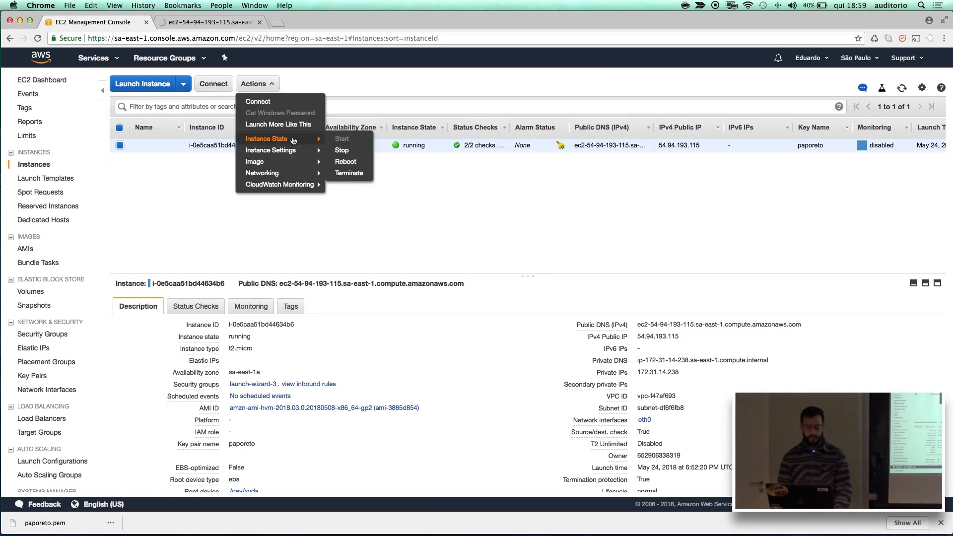
left_click(342, 173)
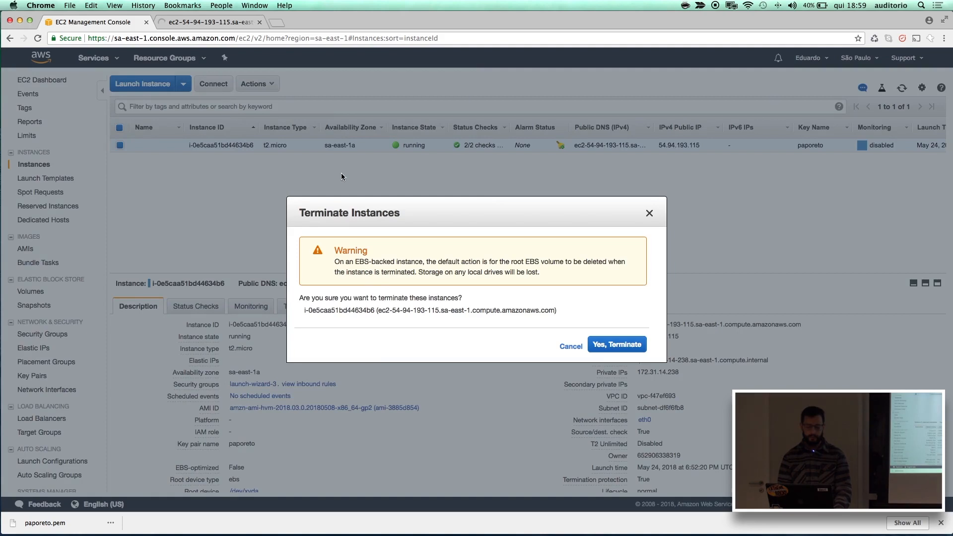
left_click(616, 346)
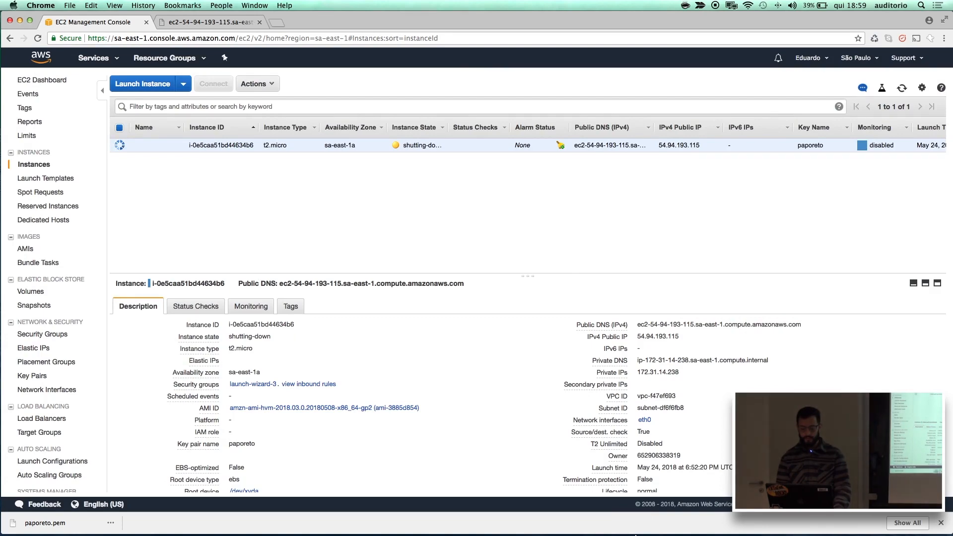
left_click(636, 523)
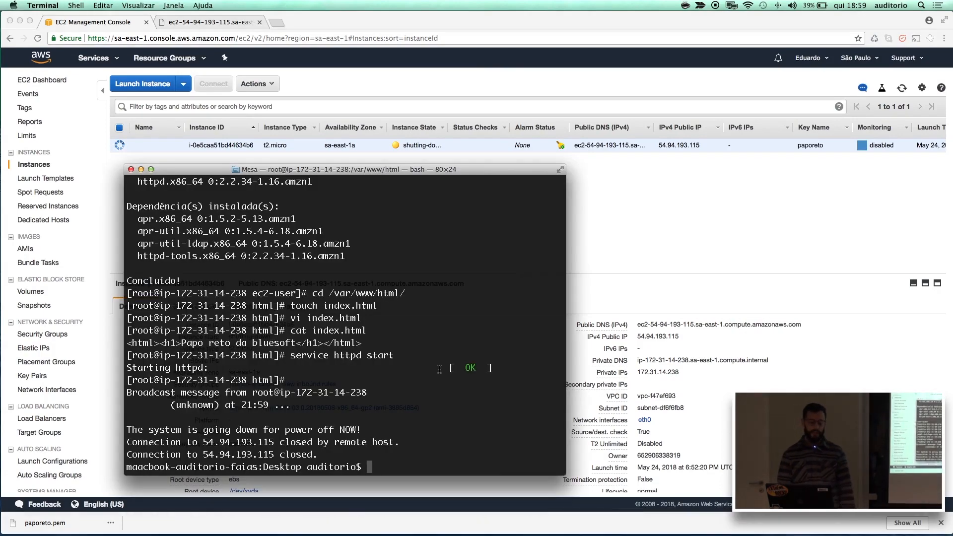
left_click(129, 169)
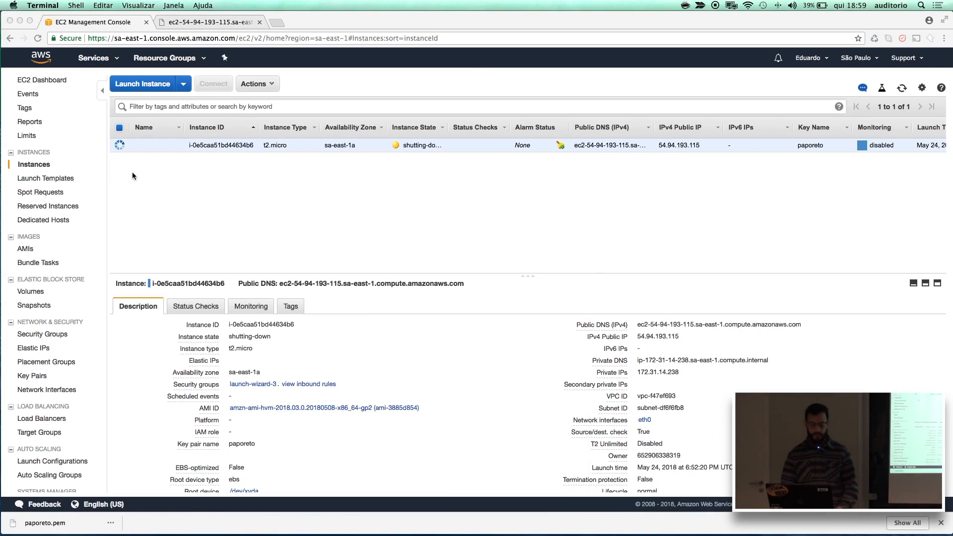
Check the EBS volume attached to the instance in the Volumes list and return to the instances list.
left_click(42, 297)
left_click(32, 292)
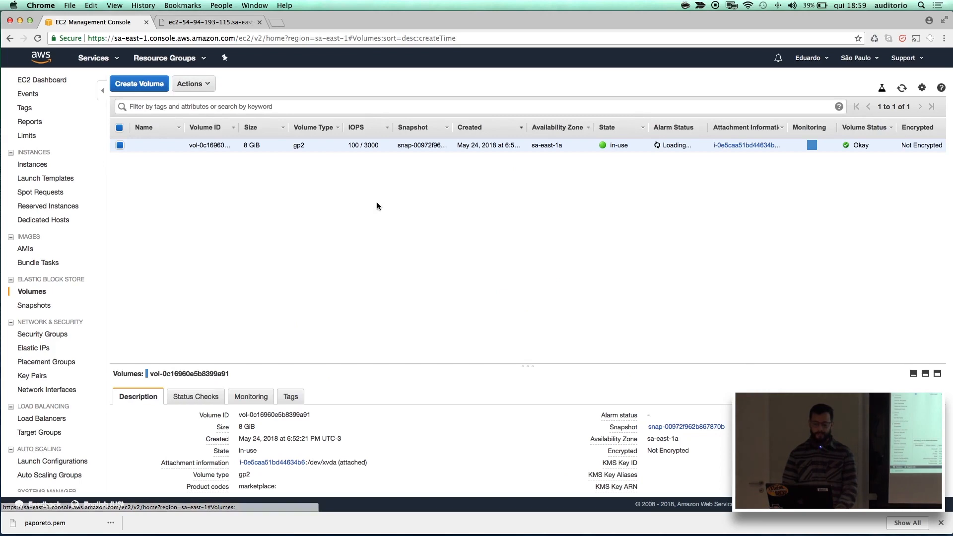
left_click(44, 169)
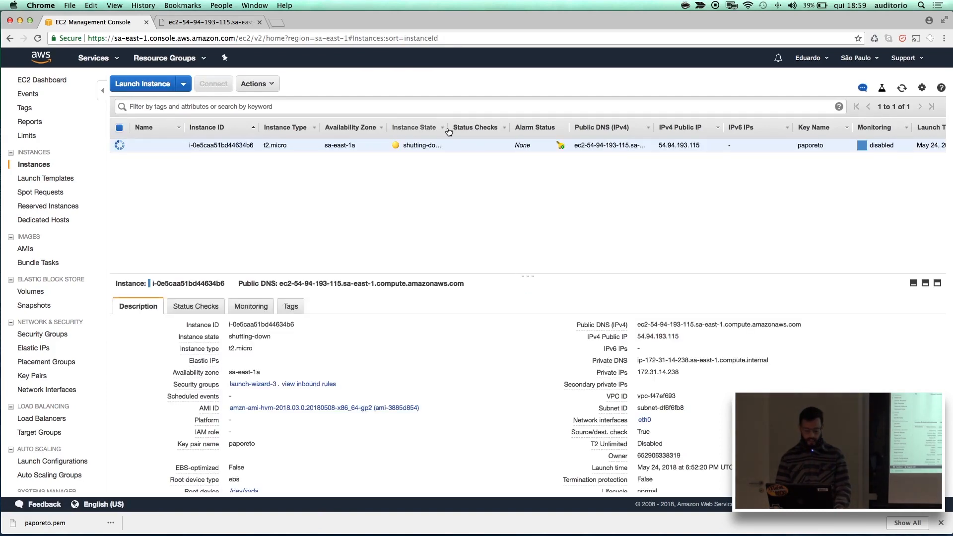
Widen the Instance State column in the instances list so the full state text fits.
left_click_drag(449, 132, 422, 195)
left_click(422, 194)
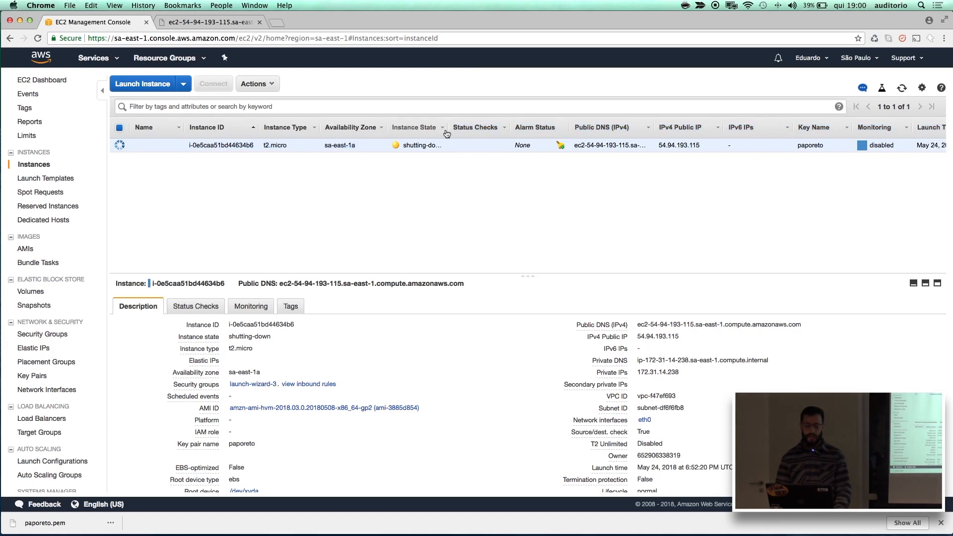
left_click_drag(445, 130, 487, 133)
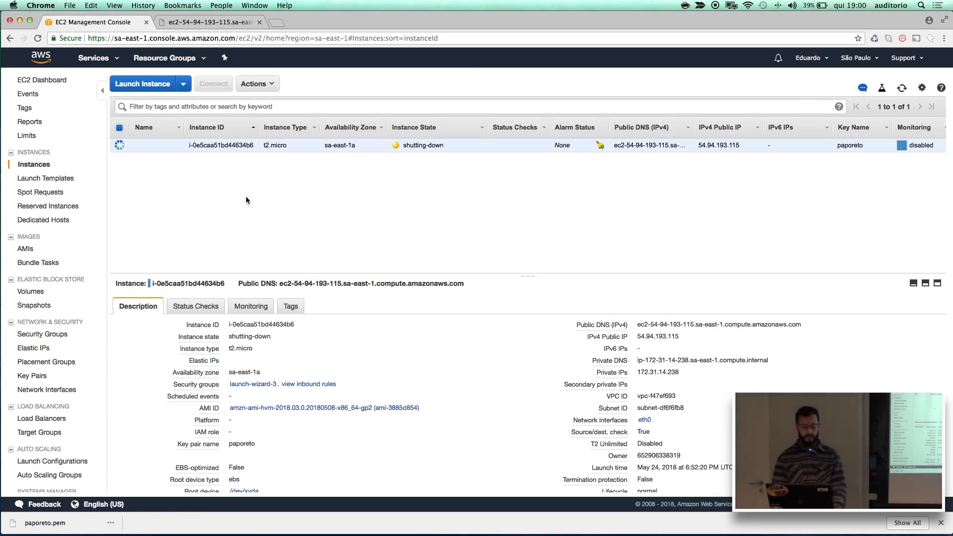
Recheck the EBS volumes and the instance state to see whether the root volume is deleted with the instance, ending on the instances list.
left_click(43, 294)
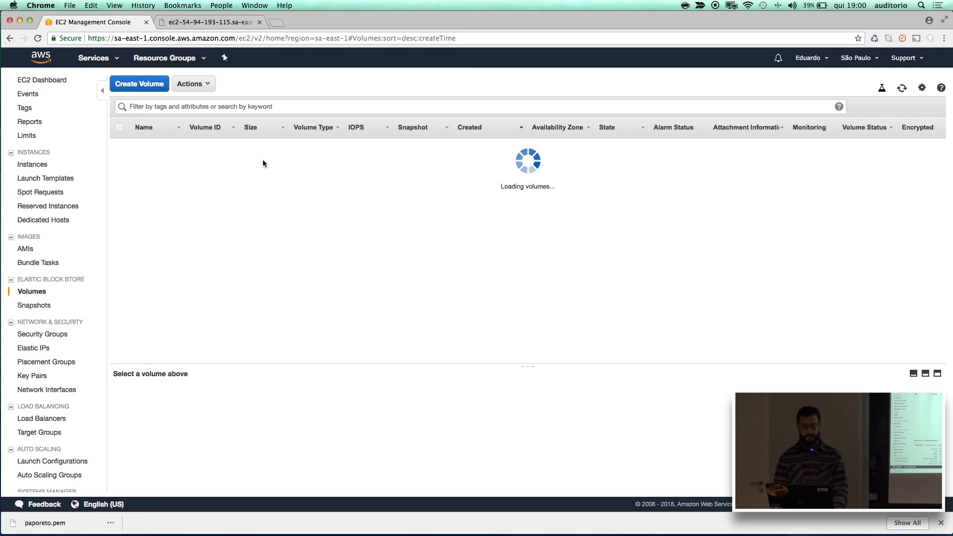
left_click(45, 167)
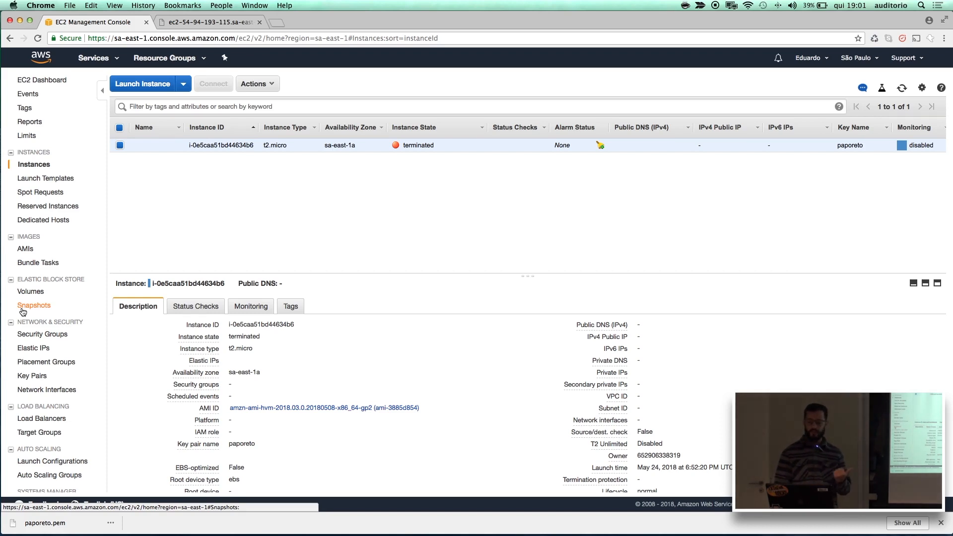
left_click(35, 293)
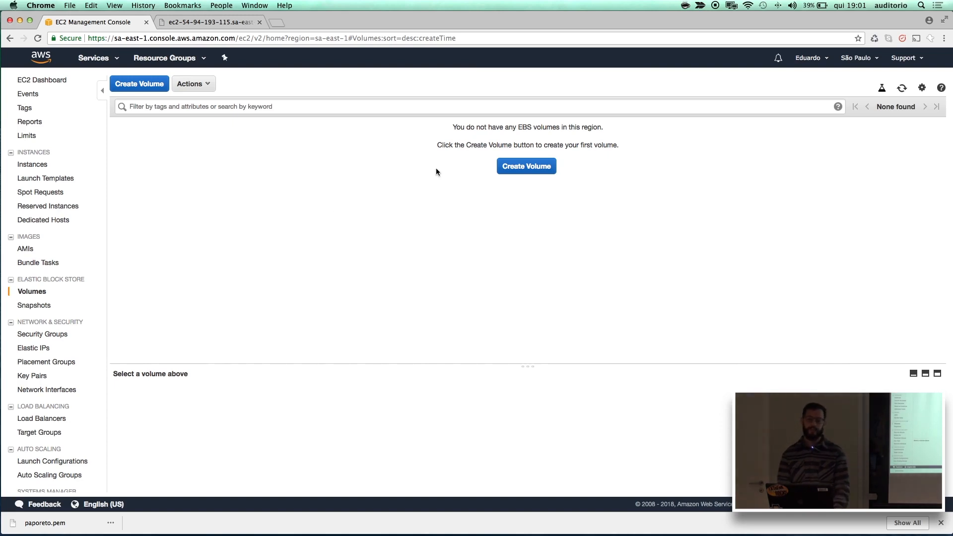
left_click(44, 169)
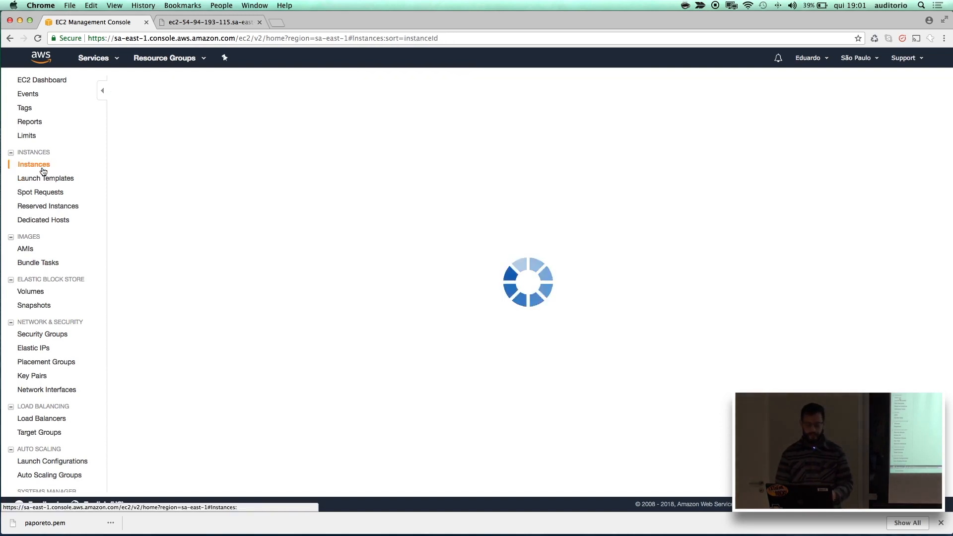